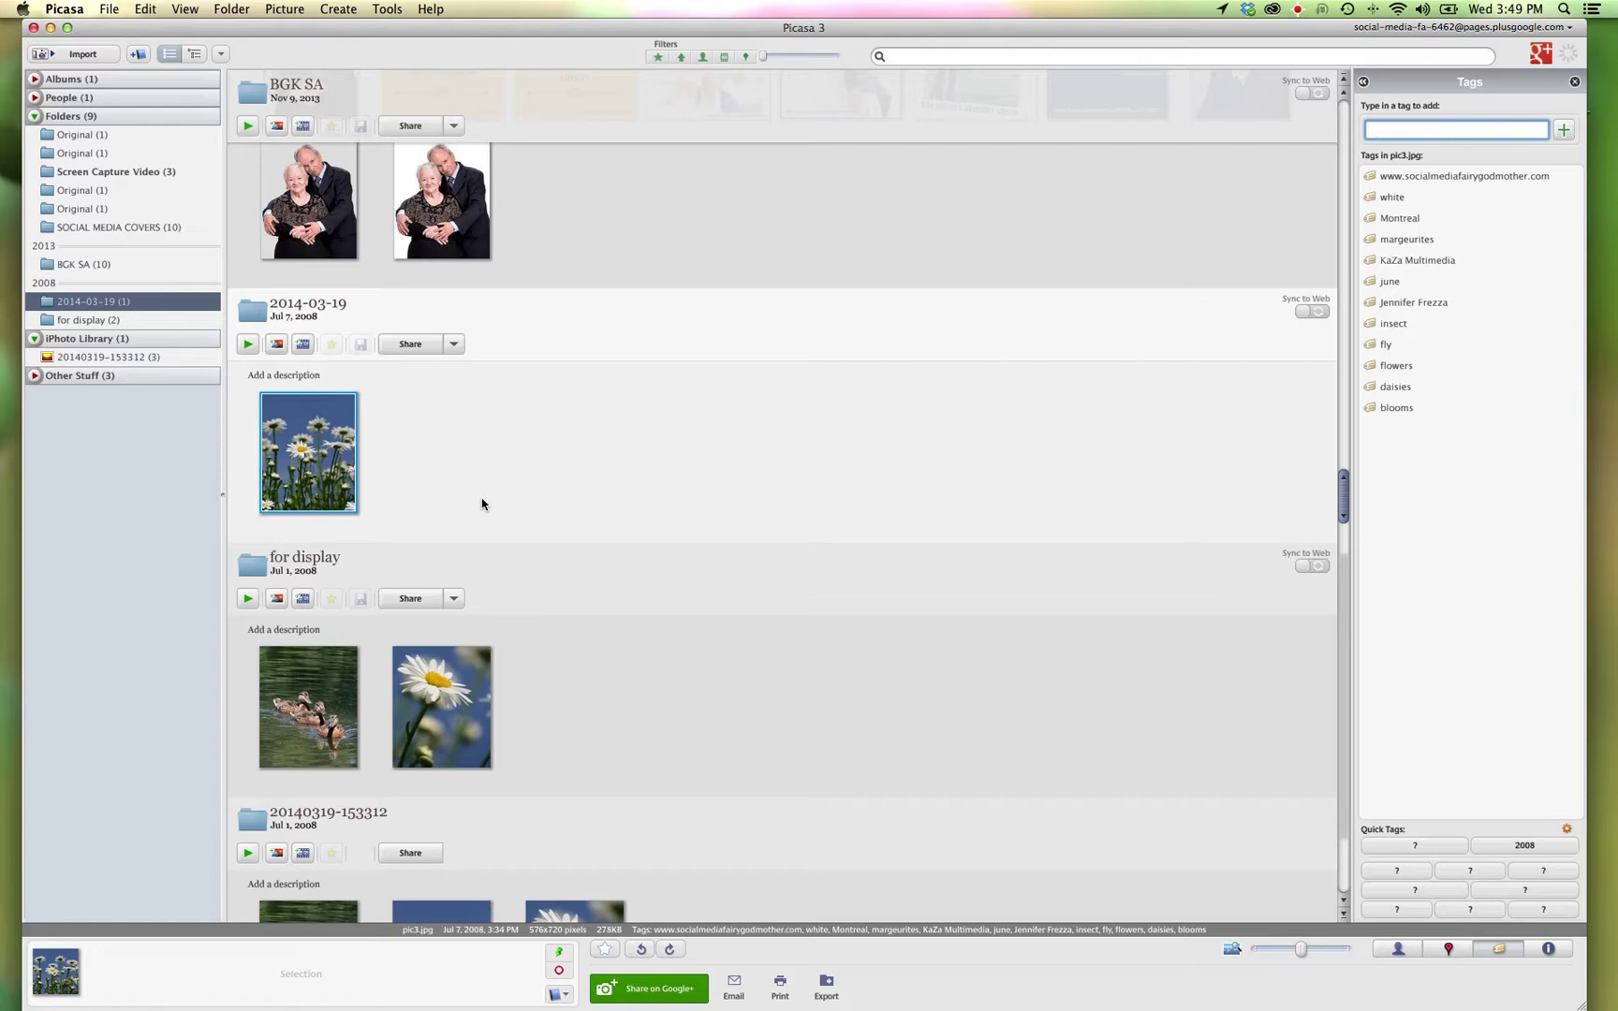
- Open the daisies photo from the 2014-03-19 folder in the edit view
{"action": "double_click", "coordinate": [320, 462]}
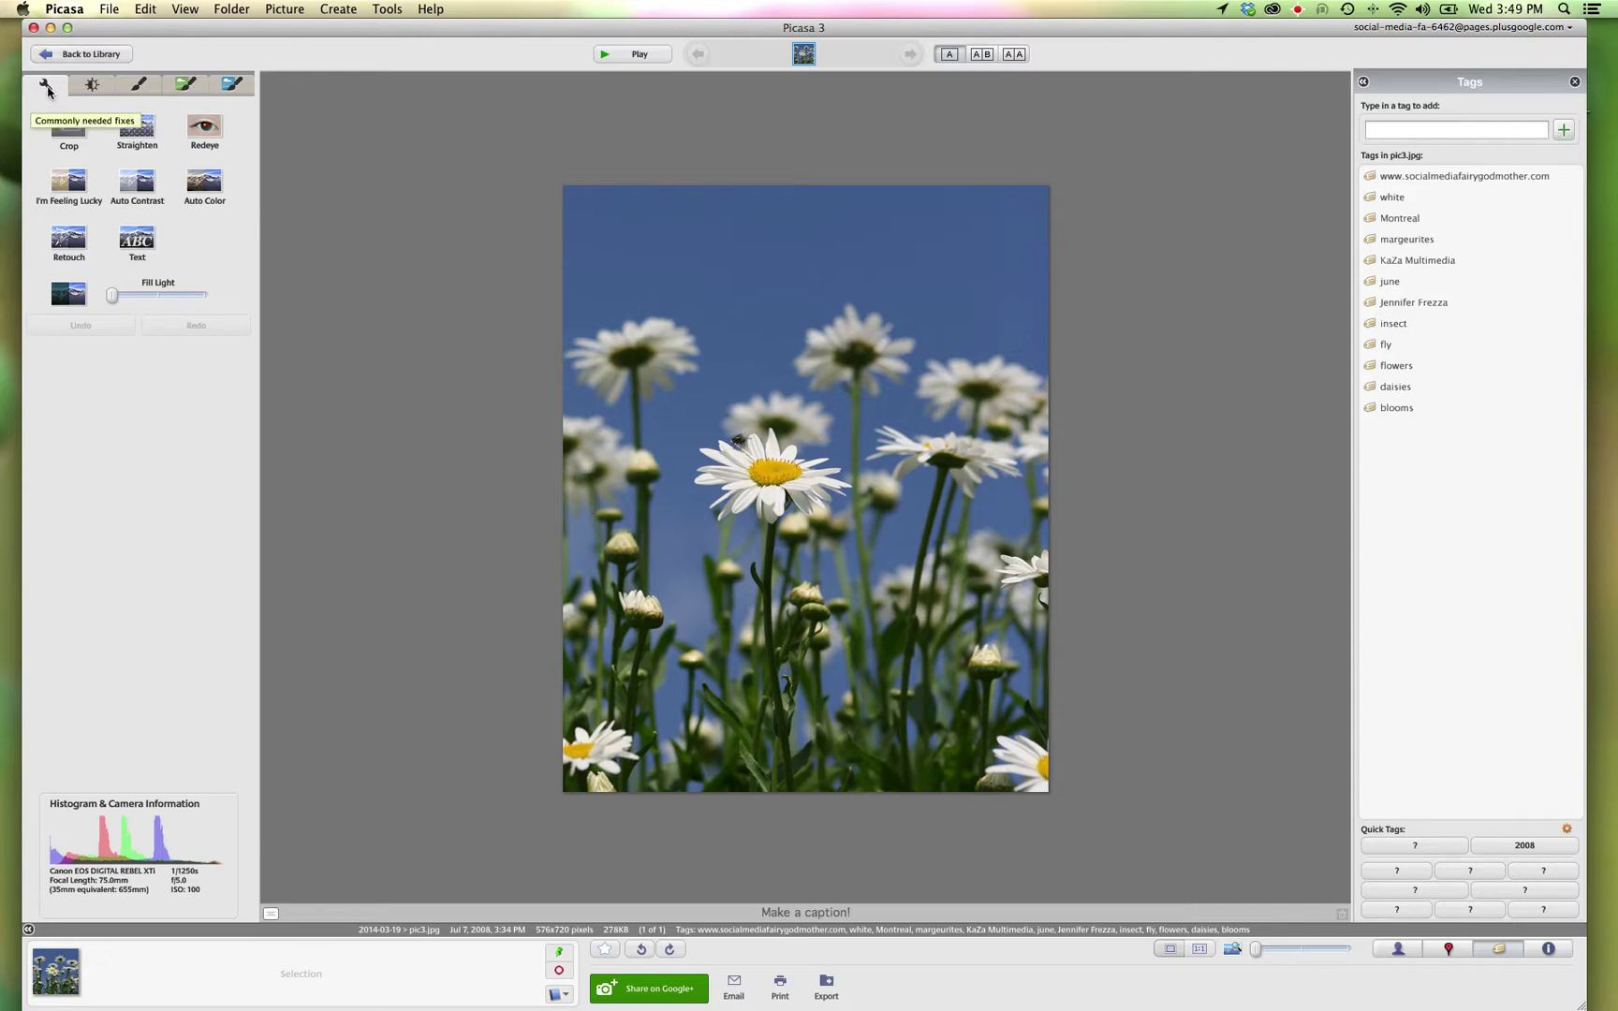
- Place the text '©2008' followed by the photographer's name onto the daisies photo
{"action": "left_click", "coordinate": [139, 239]}
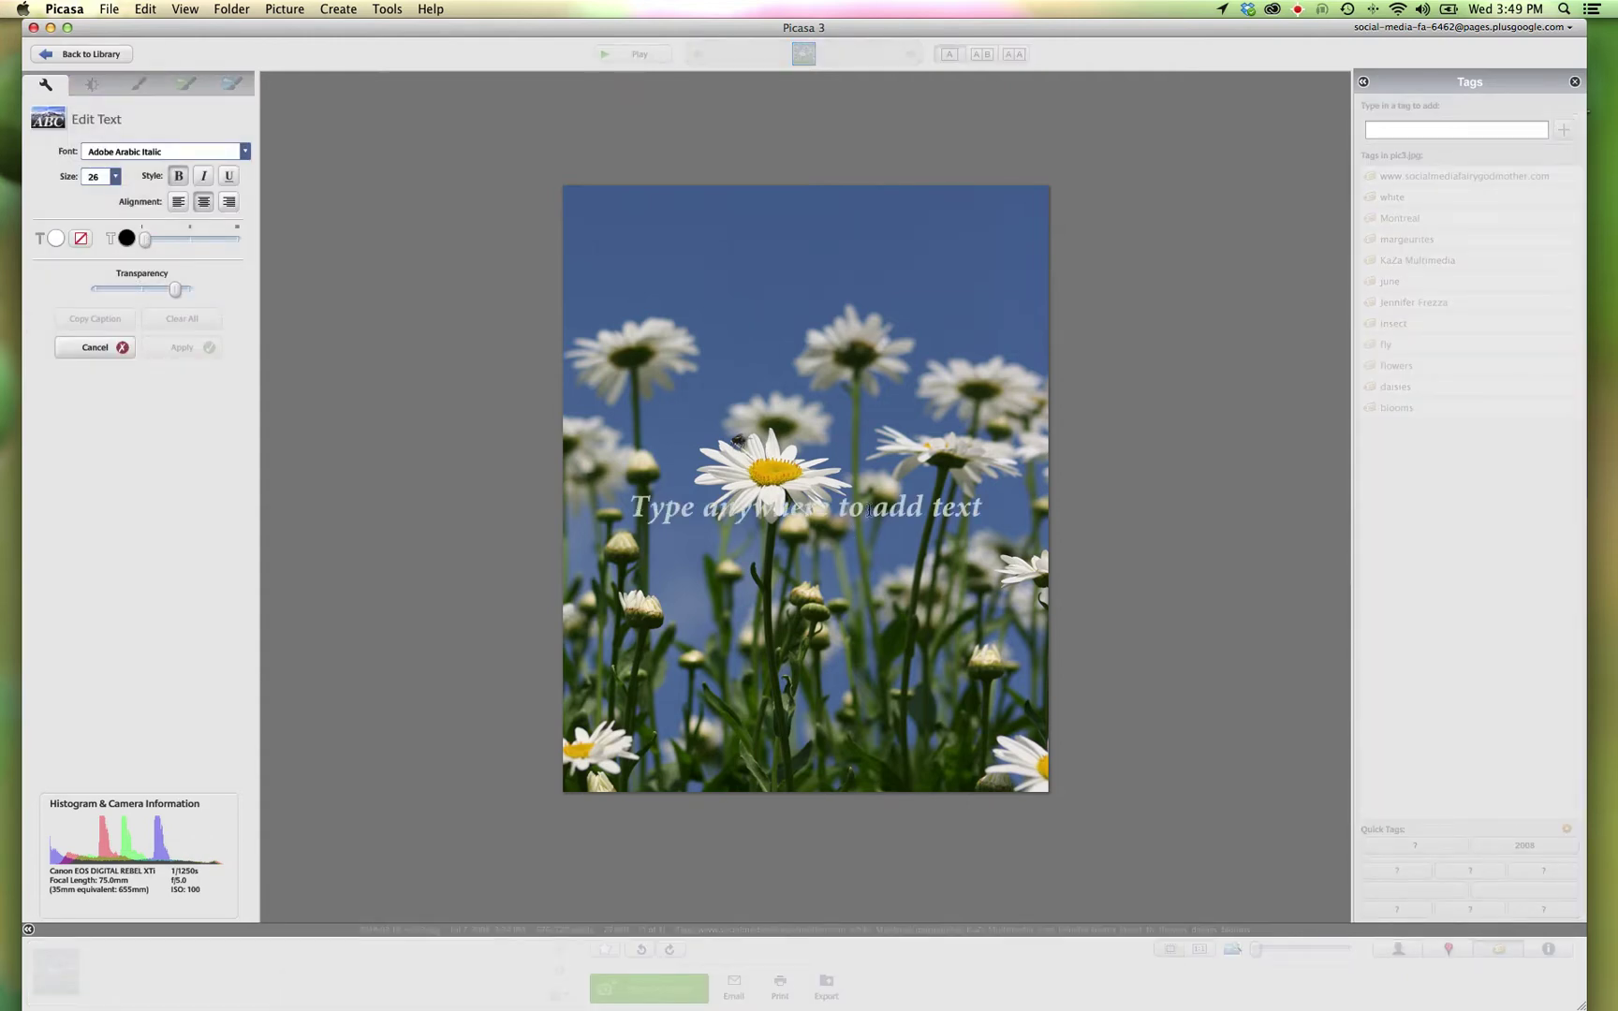
{"action": "left_click", "coordinate": [869, 508]}
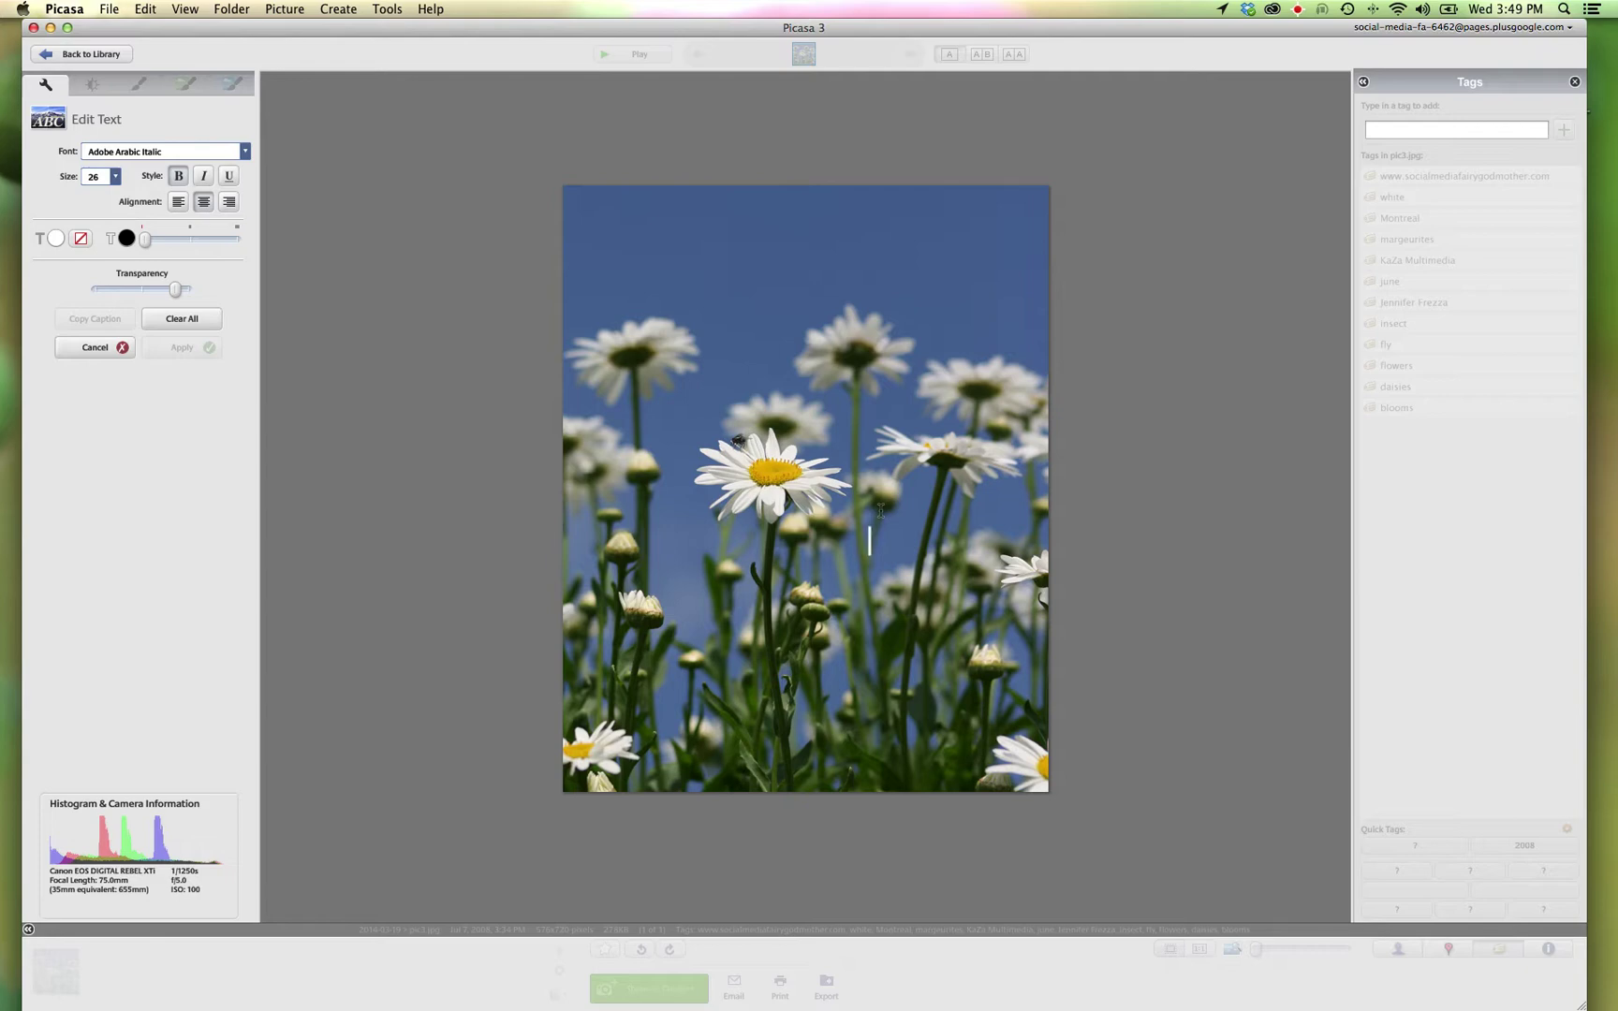
{"action": "type", "text": "©"}
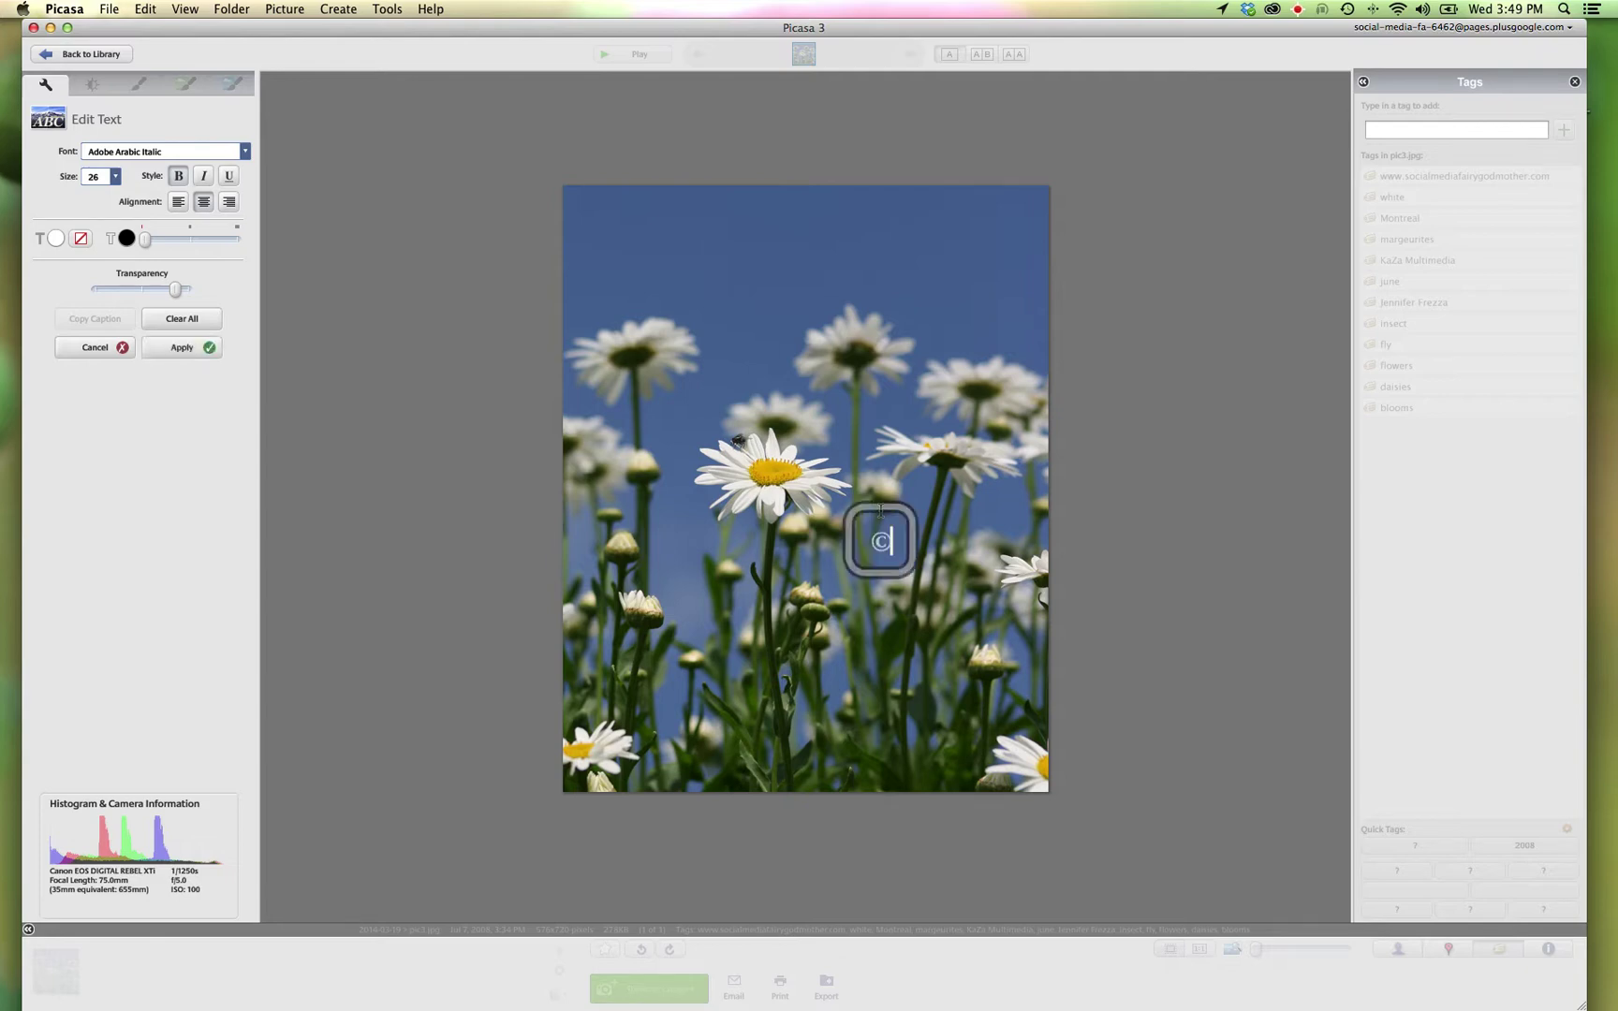
{"action": "type", "text": "2008 J"}
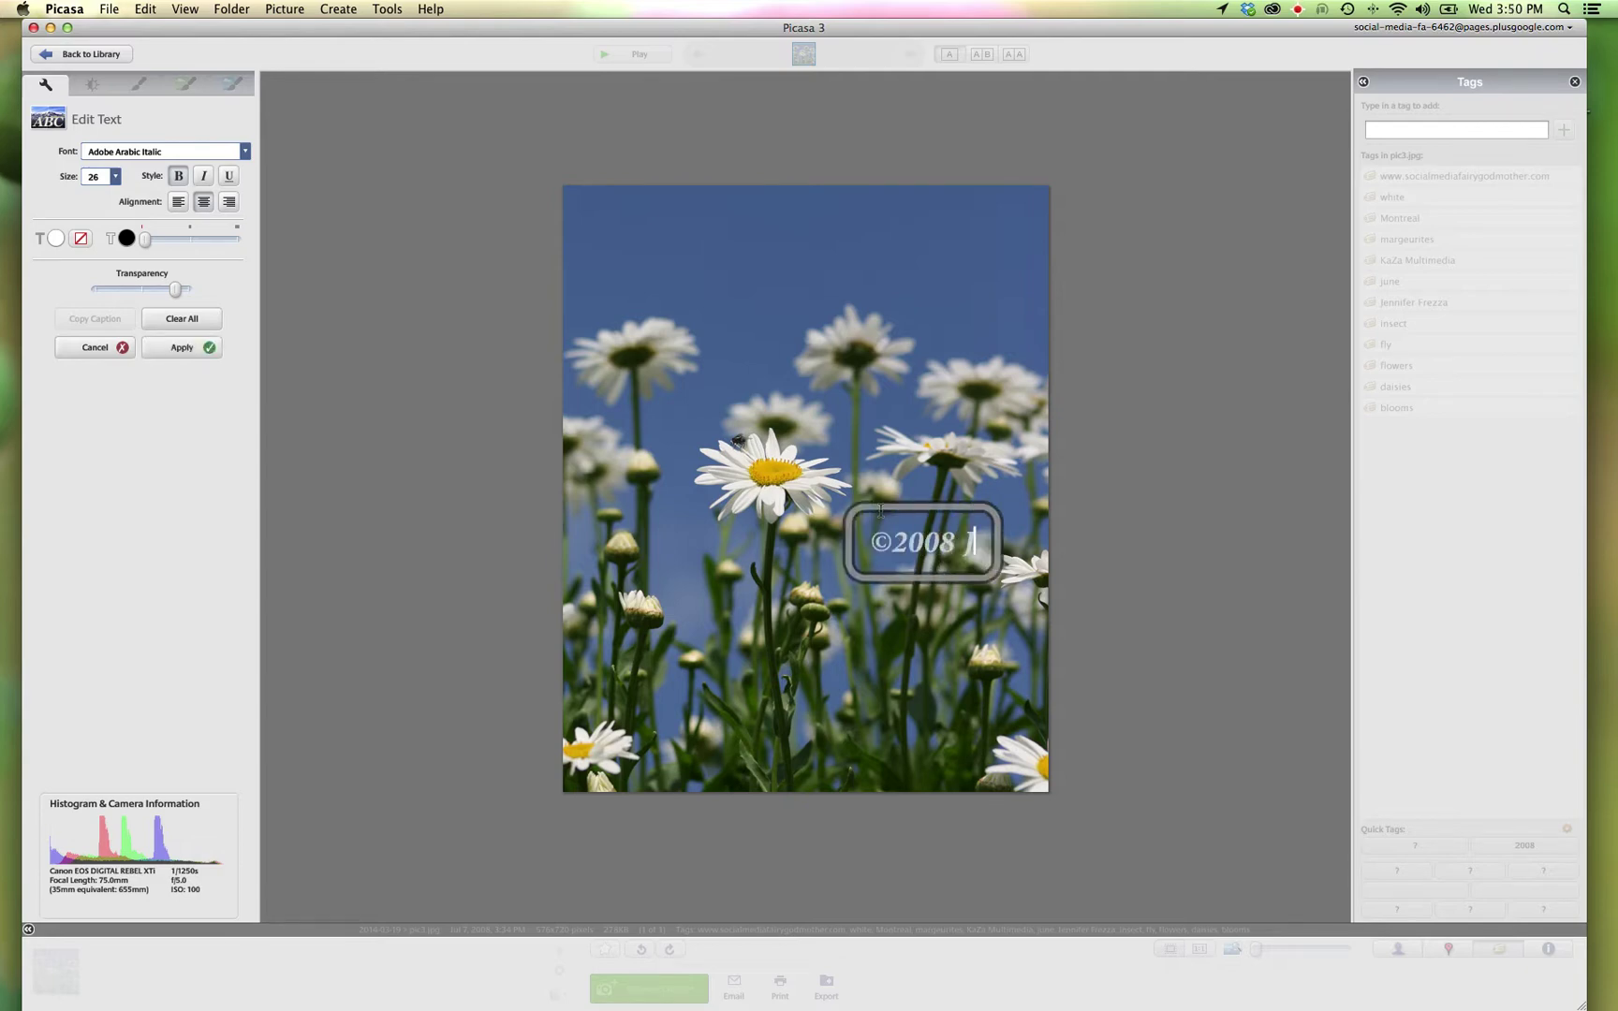
{"action": "type", "text": "ennifer Frezza"}
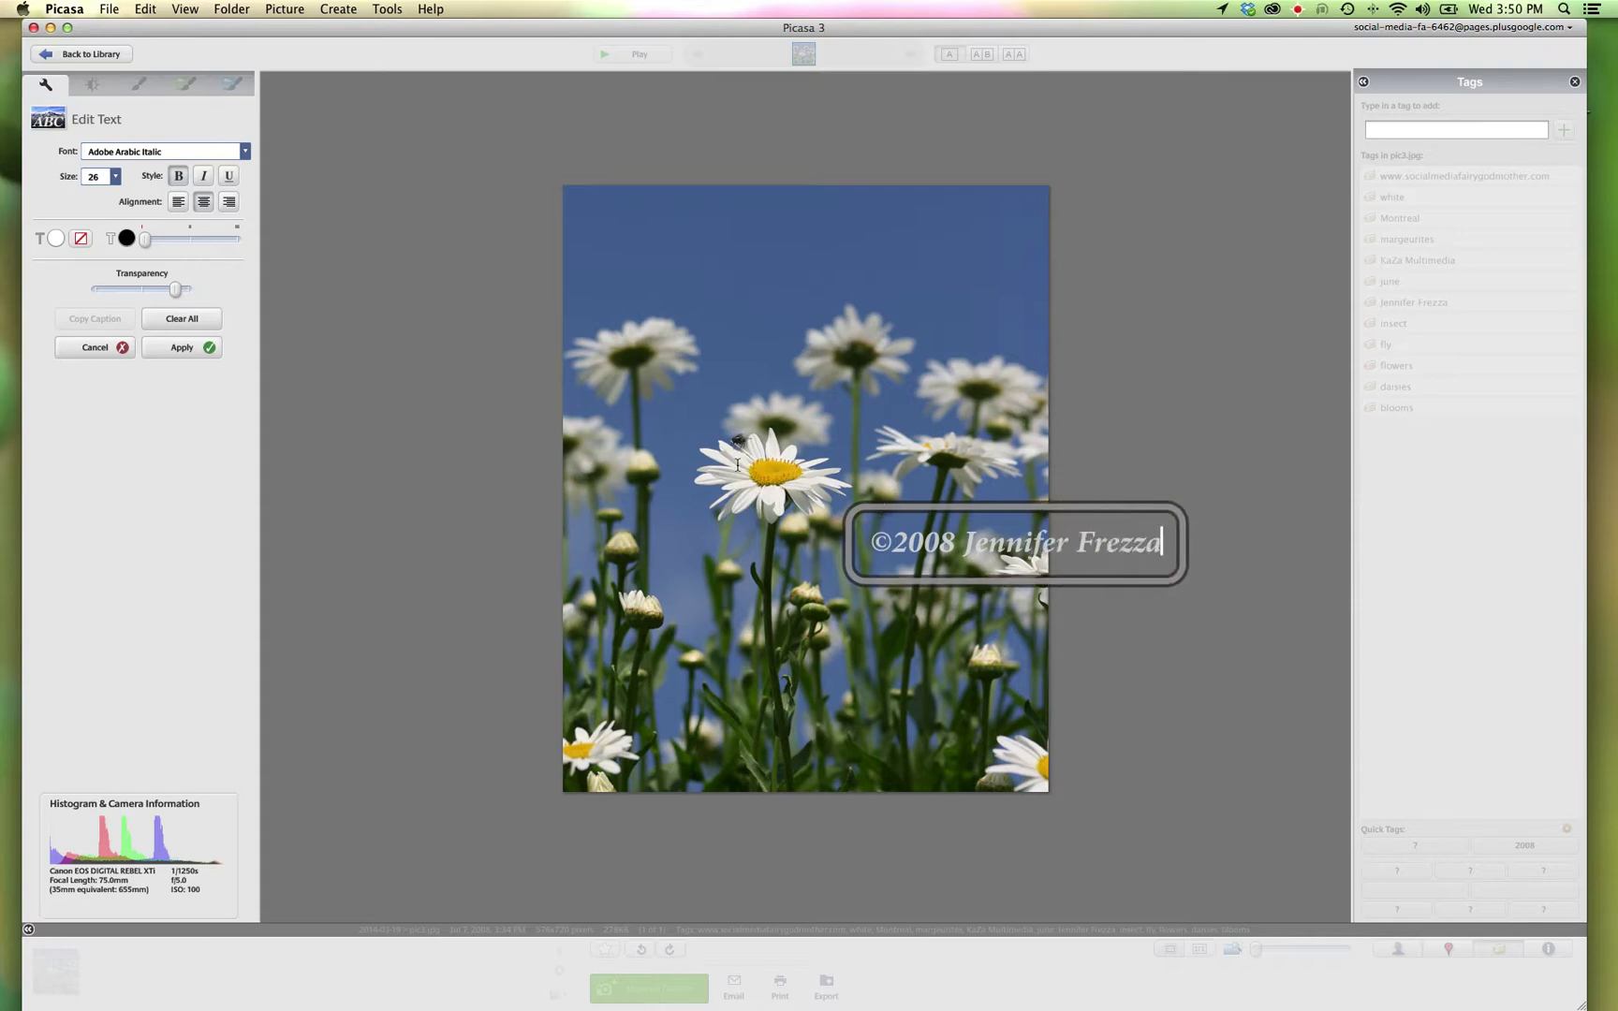
- Restyle the copyright text in American Typewriter at size 18
{"action": "left_click", "coordinate": [241, 151]}
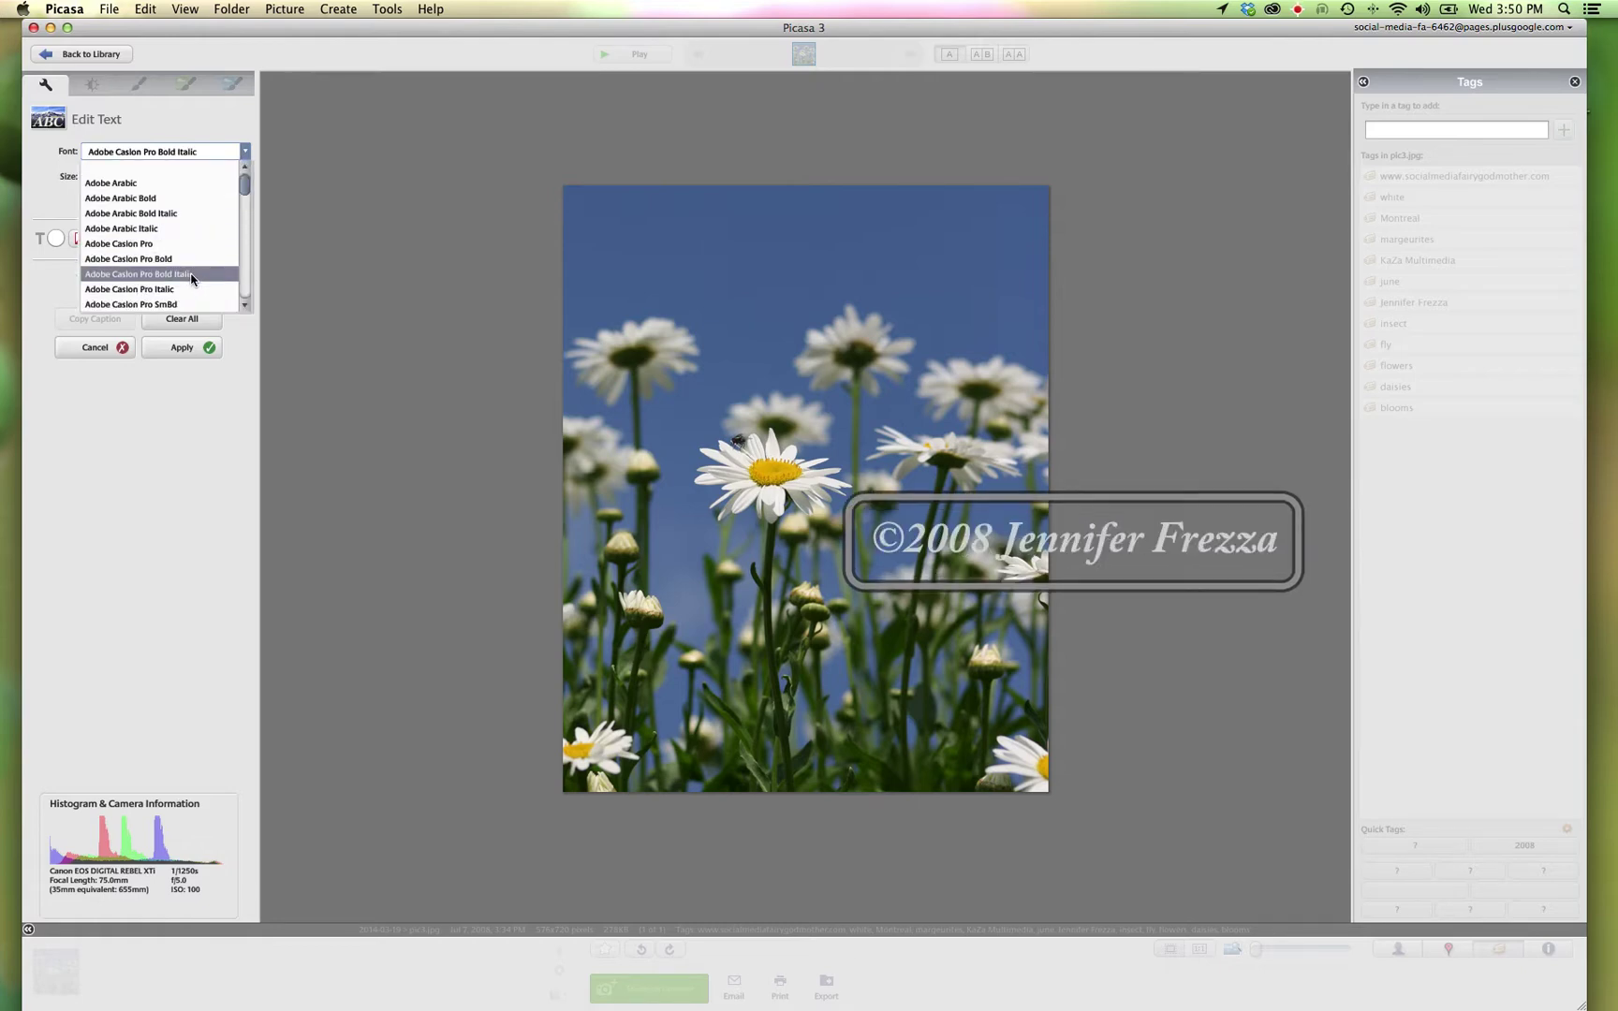
{"action": "scroll", "coordinate": [185, 285], "scroll_direction": "down", "scroll_amount": 10}
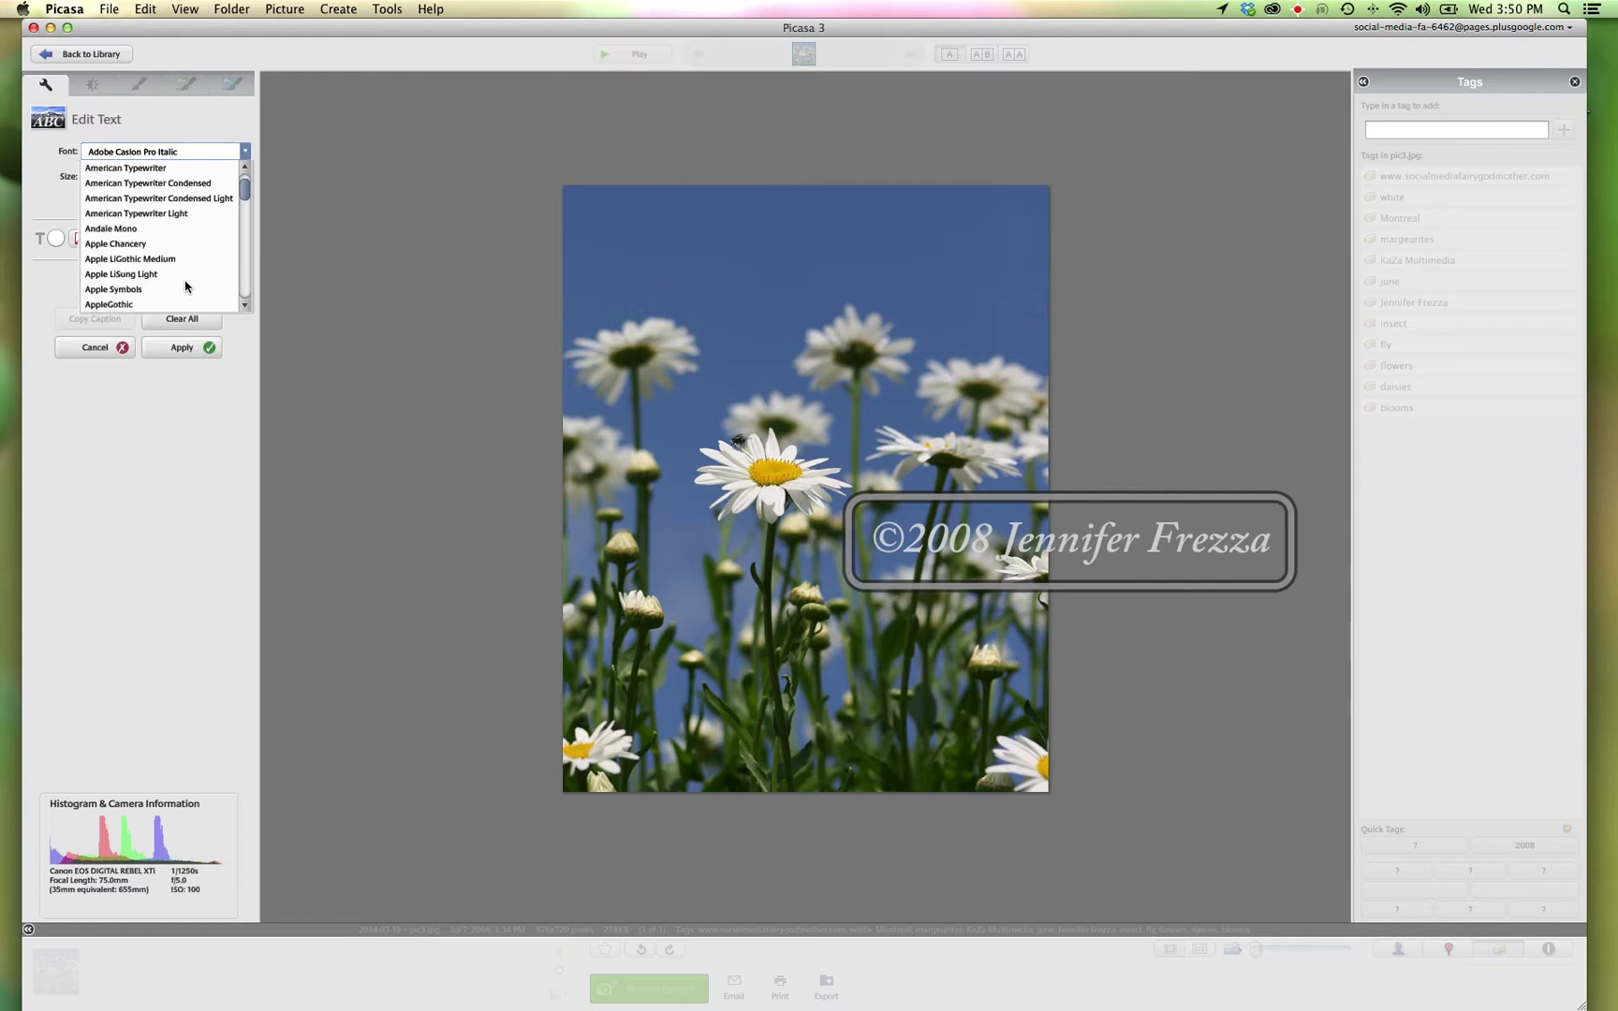
{"action": "left_click", "coordinate": [147, 168]}
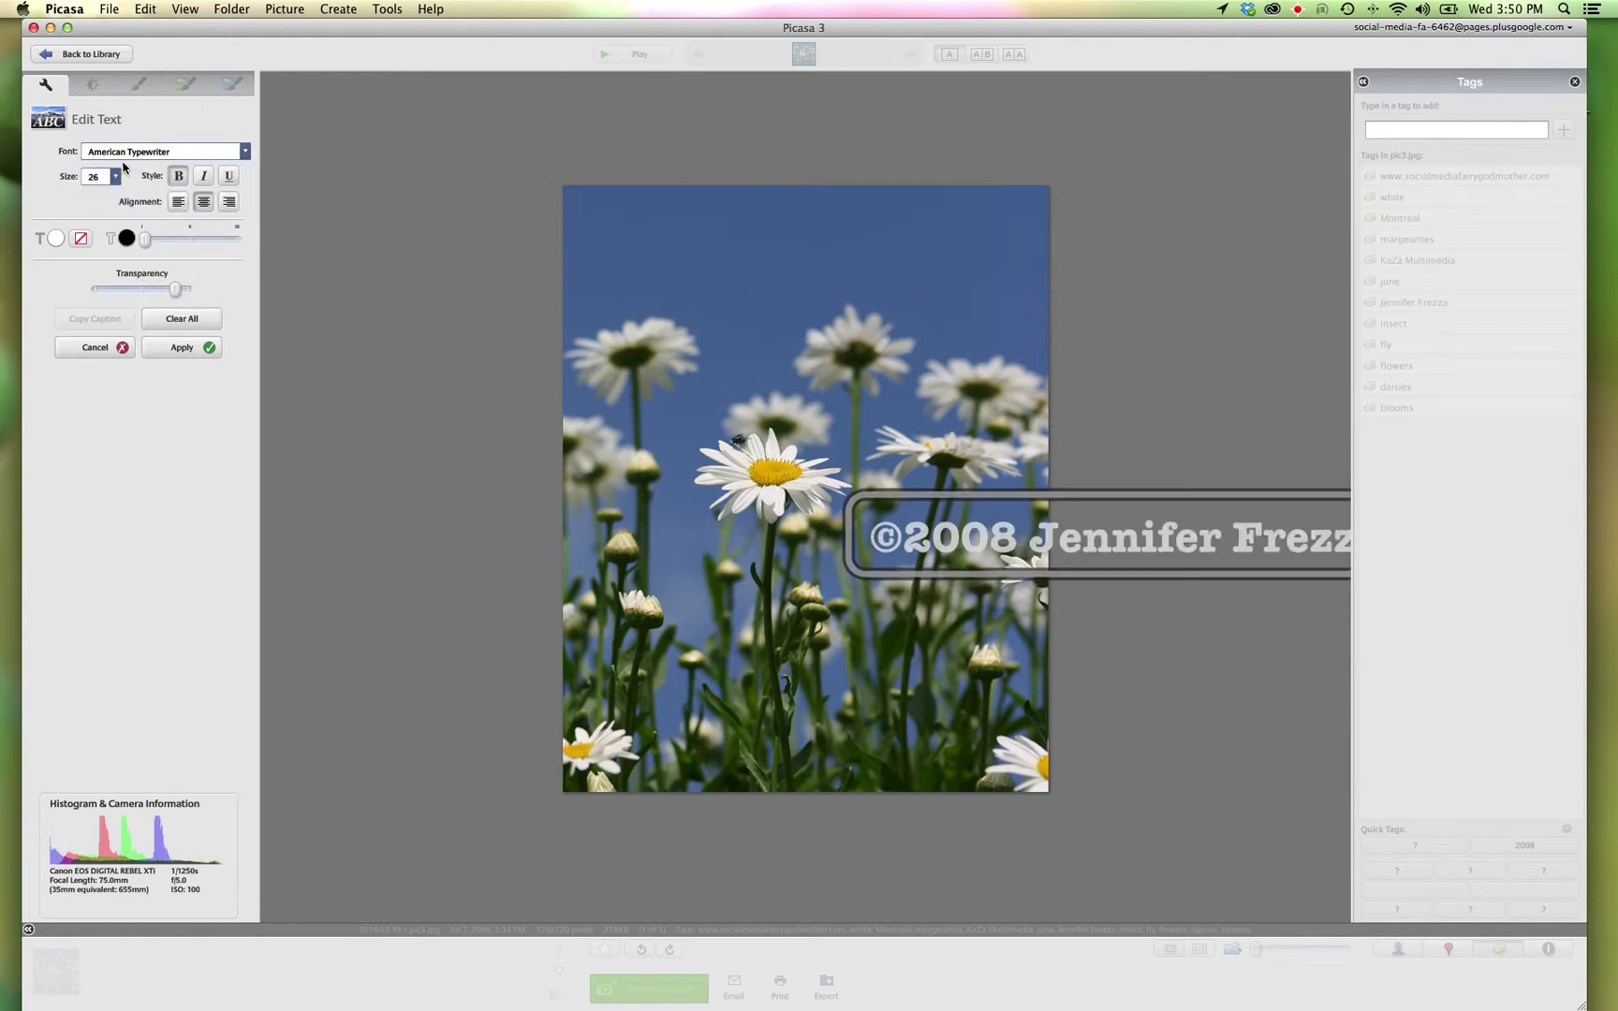
{"action": "left_click", "coordinate": [115, 176]}
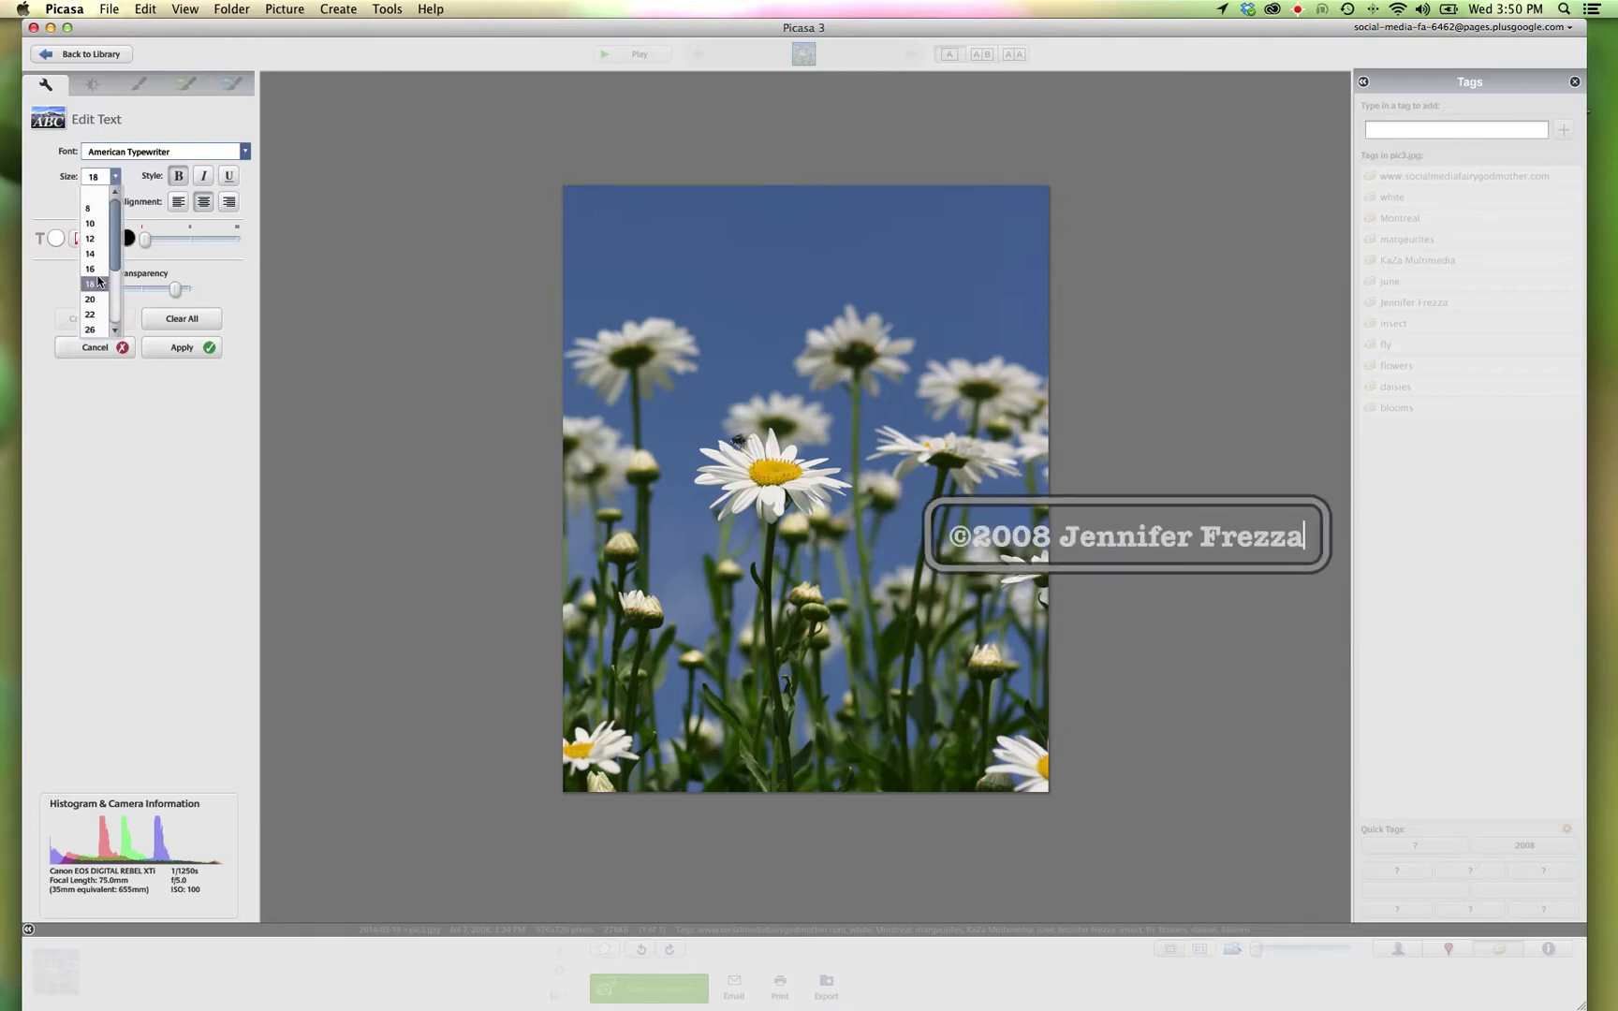
{"action": "left_click", "coordinate": [98, 283]}
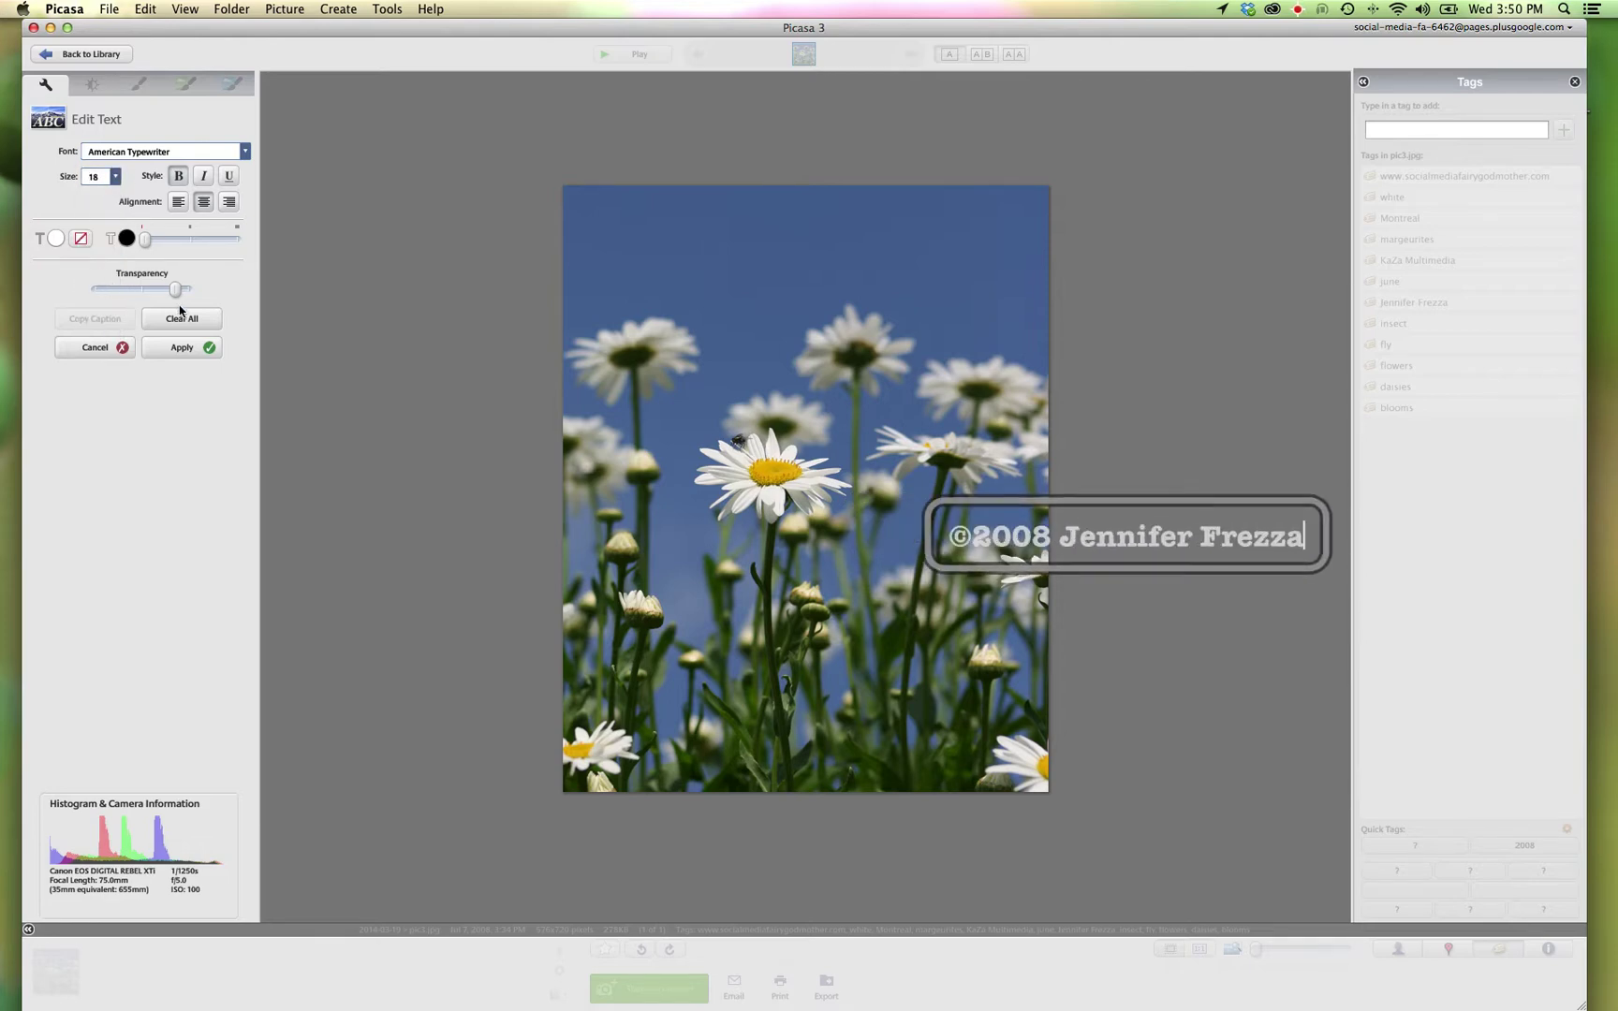
- Try and reset an outline, then lower the Transparency slider to fade the copyright text
{"action": "left_click_drag", "start_coordinate": [147, 243], "coordinate": [102, 256]}
{"action": "mouse_move", "coordinate": [175, 289]}
{"action": "left_mouse_down"}
{"action": "mouse_move", "coordinate": [69, 291]}
{"action": "mouse_move", "coordinate": [186, 290]}
{"action": "mouse_move", "coordinate": [134, 300]}
{"action": "mouse_move", "coordinate": [147, 300]}
{"action": "left_mouse_up"}
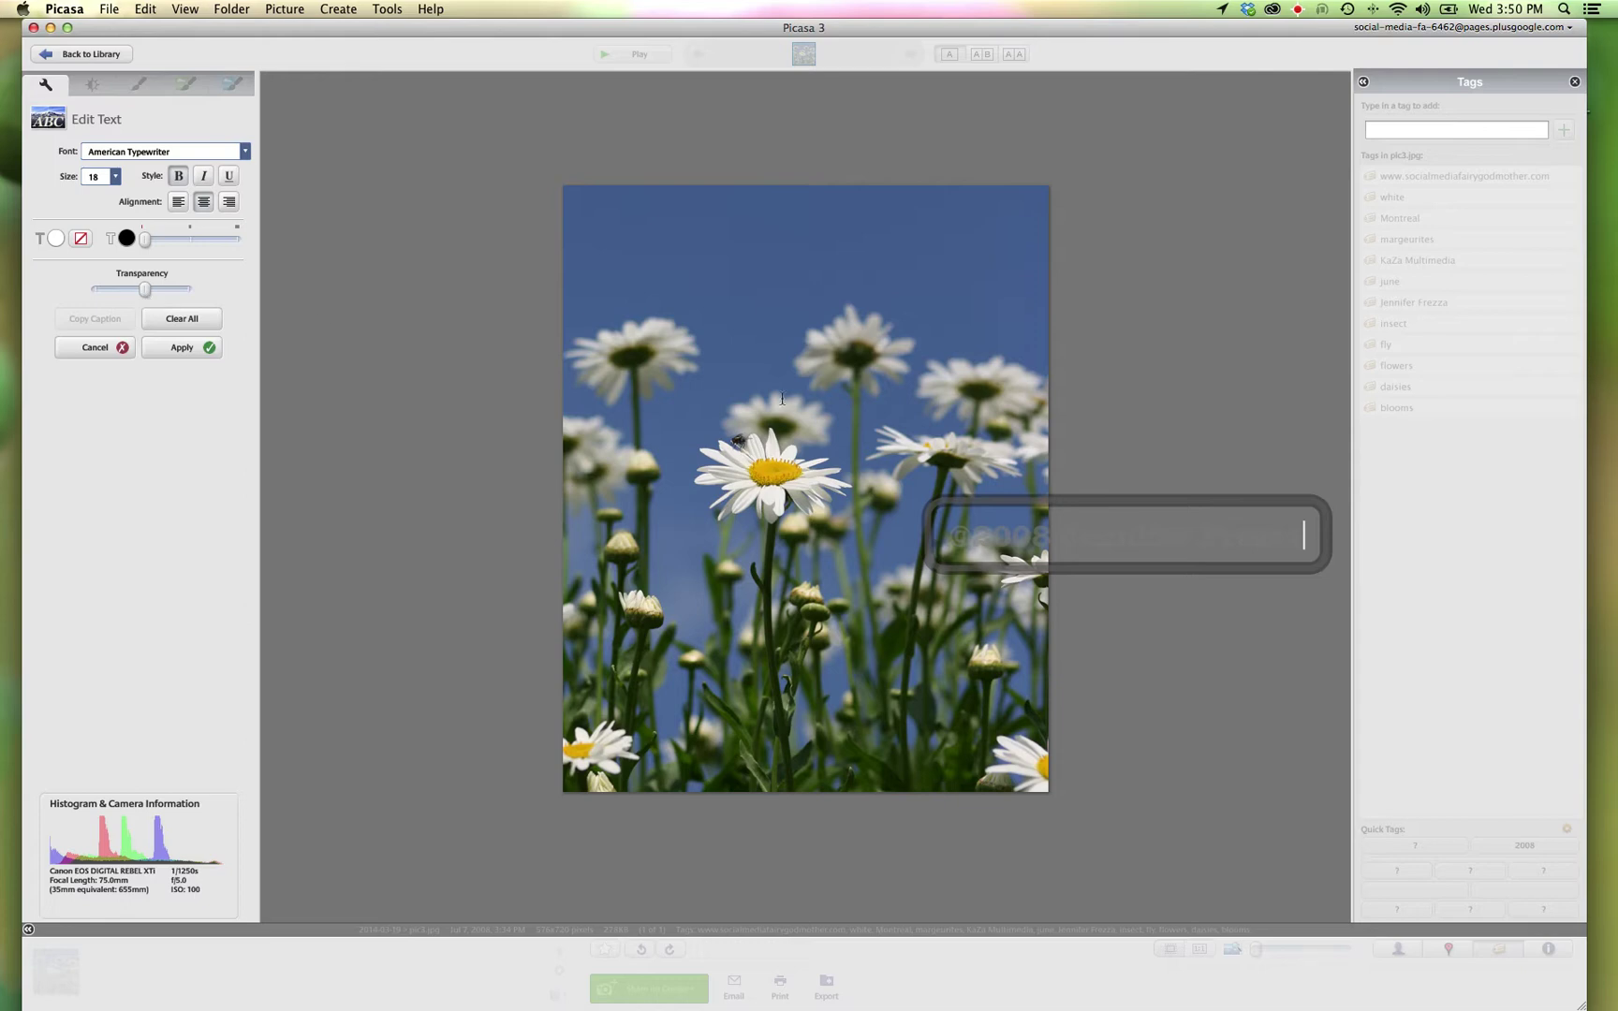
- Move the copyright text to the photo's centre and fine-tune its transparency
{"action": "left_click", "coordinate": [1003, 534]}
{"action": "left_click_drag", "start_coordinate": [1125, 538], "coordinate": [822, 473]}
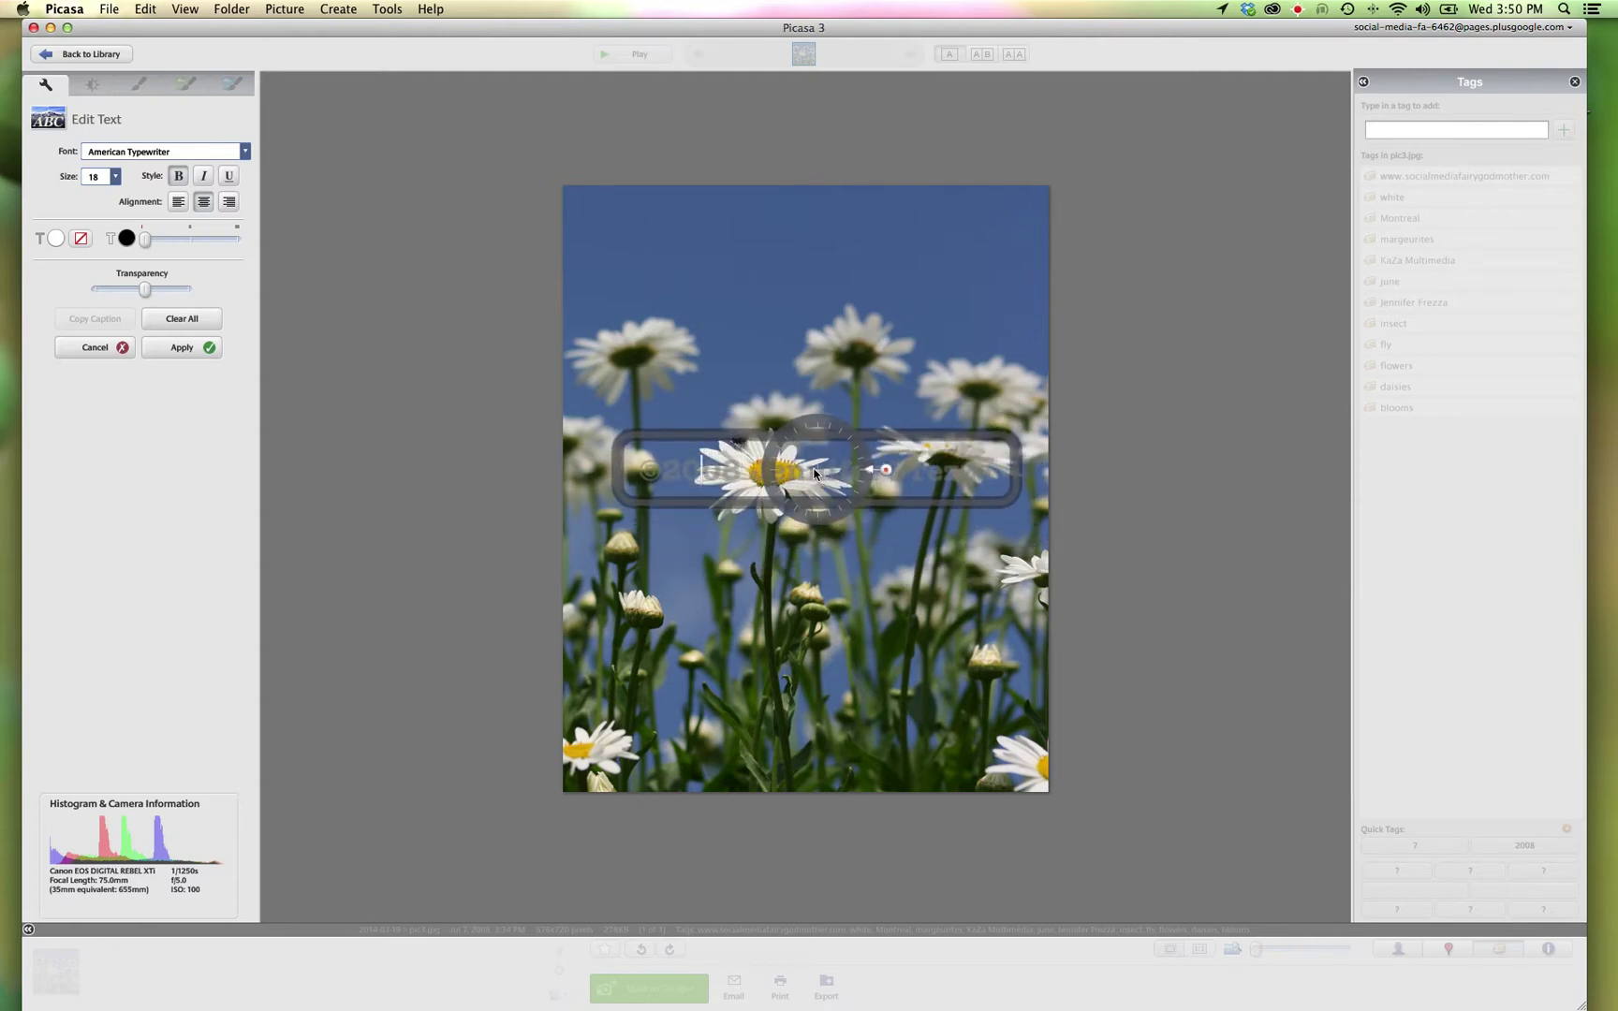
{"action": "mouse_move", "coordinate": [145, 289]}
{"action": "left_mouse_down"}
{"action": "mouse_move", "coordinate": [126, 293]}
{"action": "mouse_move", "coordinate": [140, 293]}
{"action": "left_mouse_up"}
{"action": "left_click", "coordinate": [807, 468]}
- Shift the copyright text down just below the main flower and apply it
{"action": "left_click", "coordinate": [818, 468]}
{"action": "left_click_drag", "start_coordinate": [818, 468], "coordinate": [875, 561]}
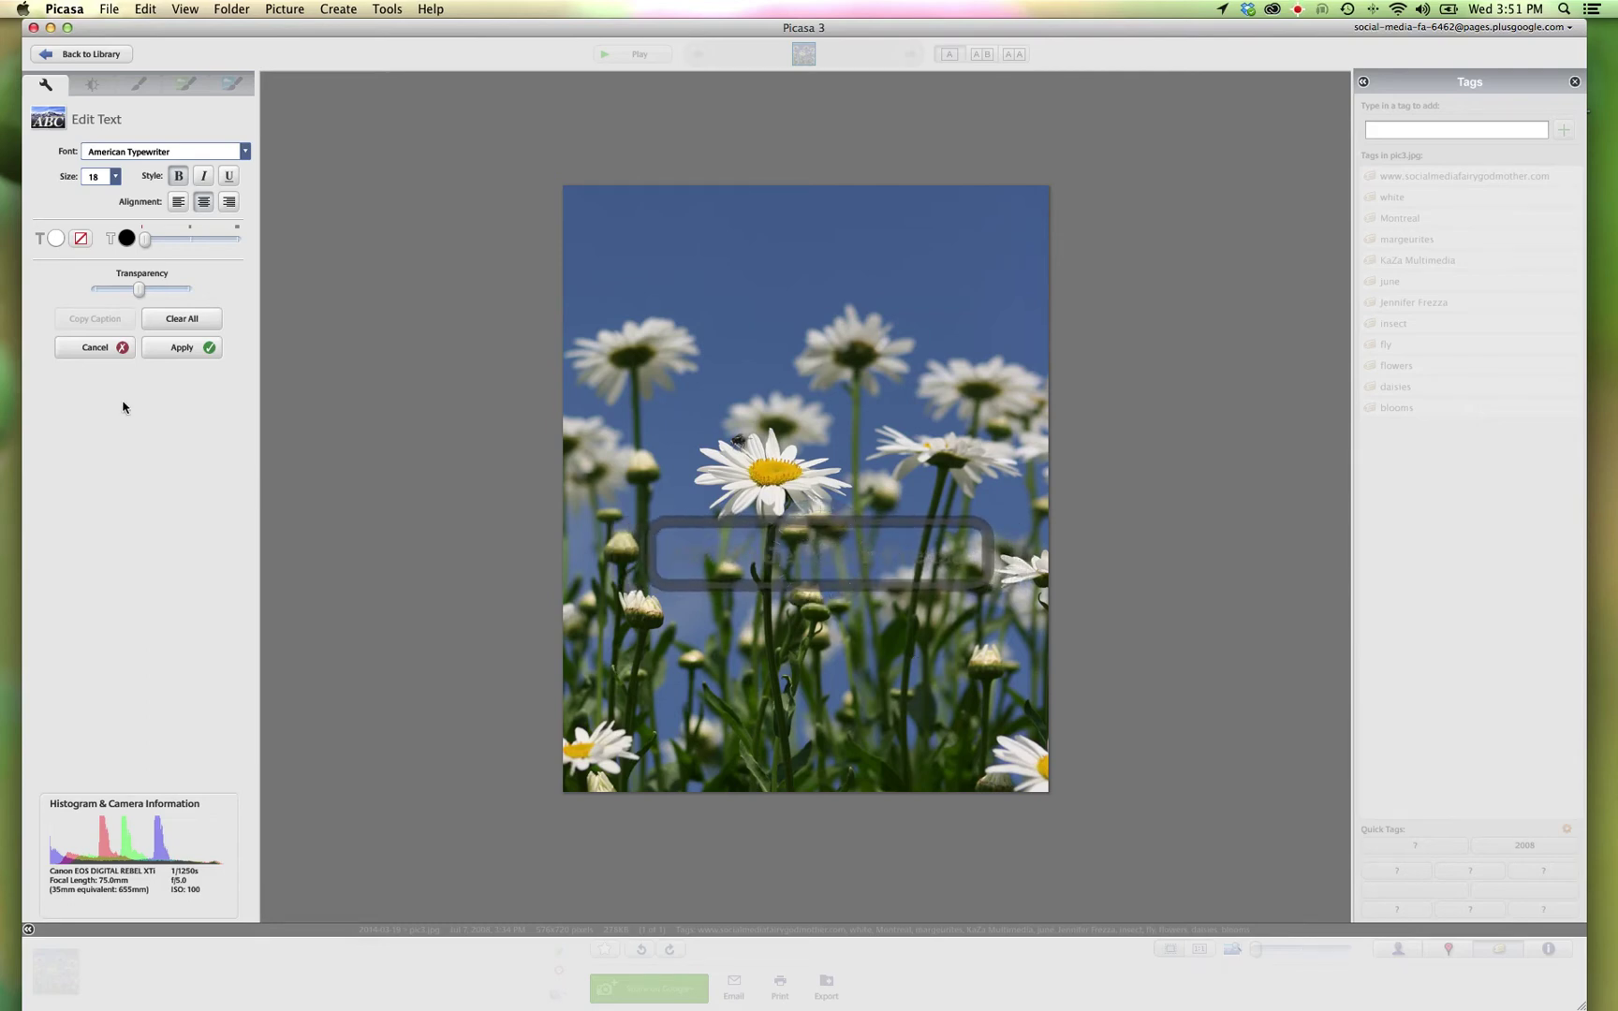
{"action": "left_click", "coordinate": [192, 348]}
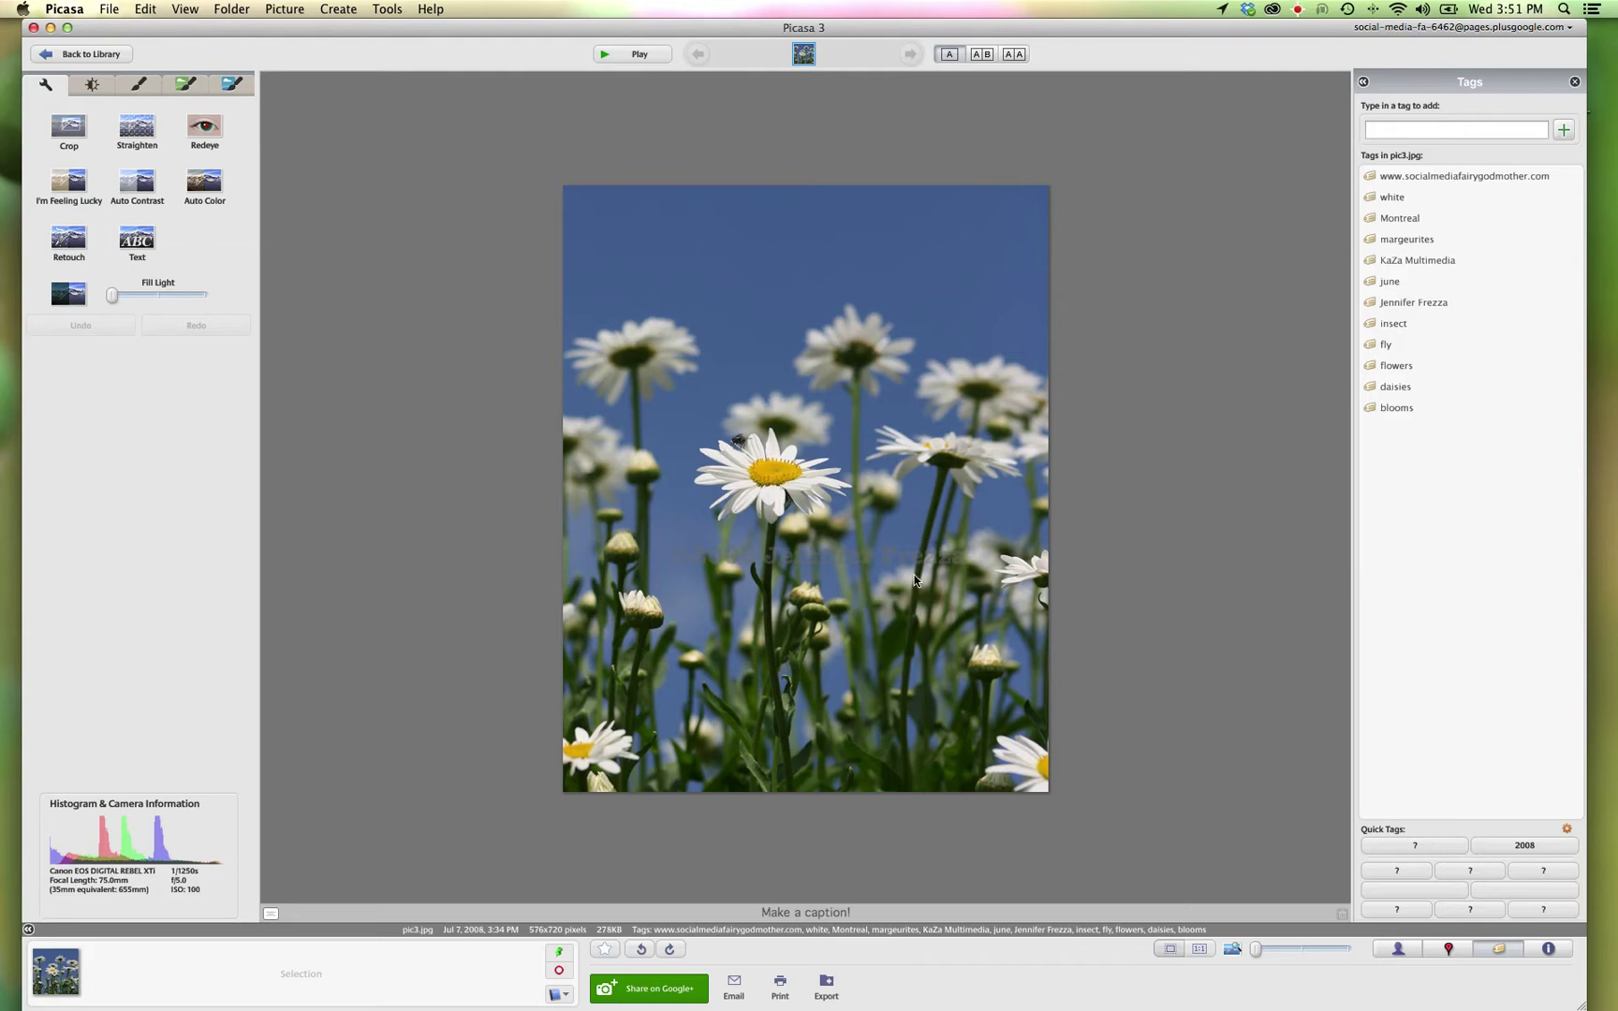
- Reopen the faint copyright watermark on the daisies photo for editing
{"action": "left_click", "coordinate": [867, 559]}
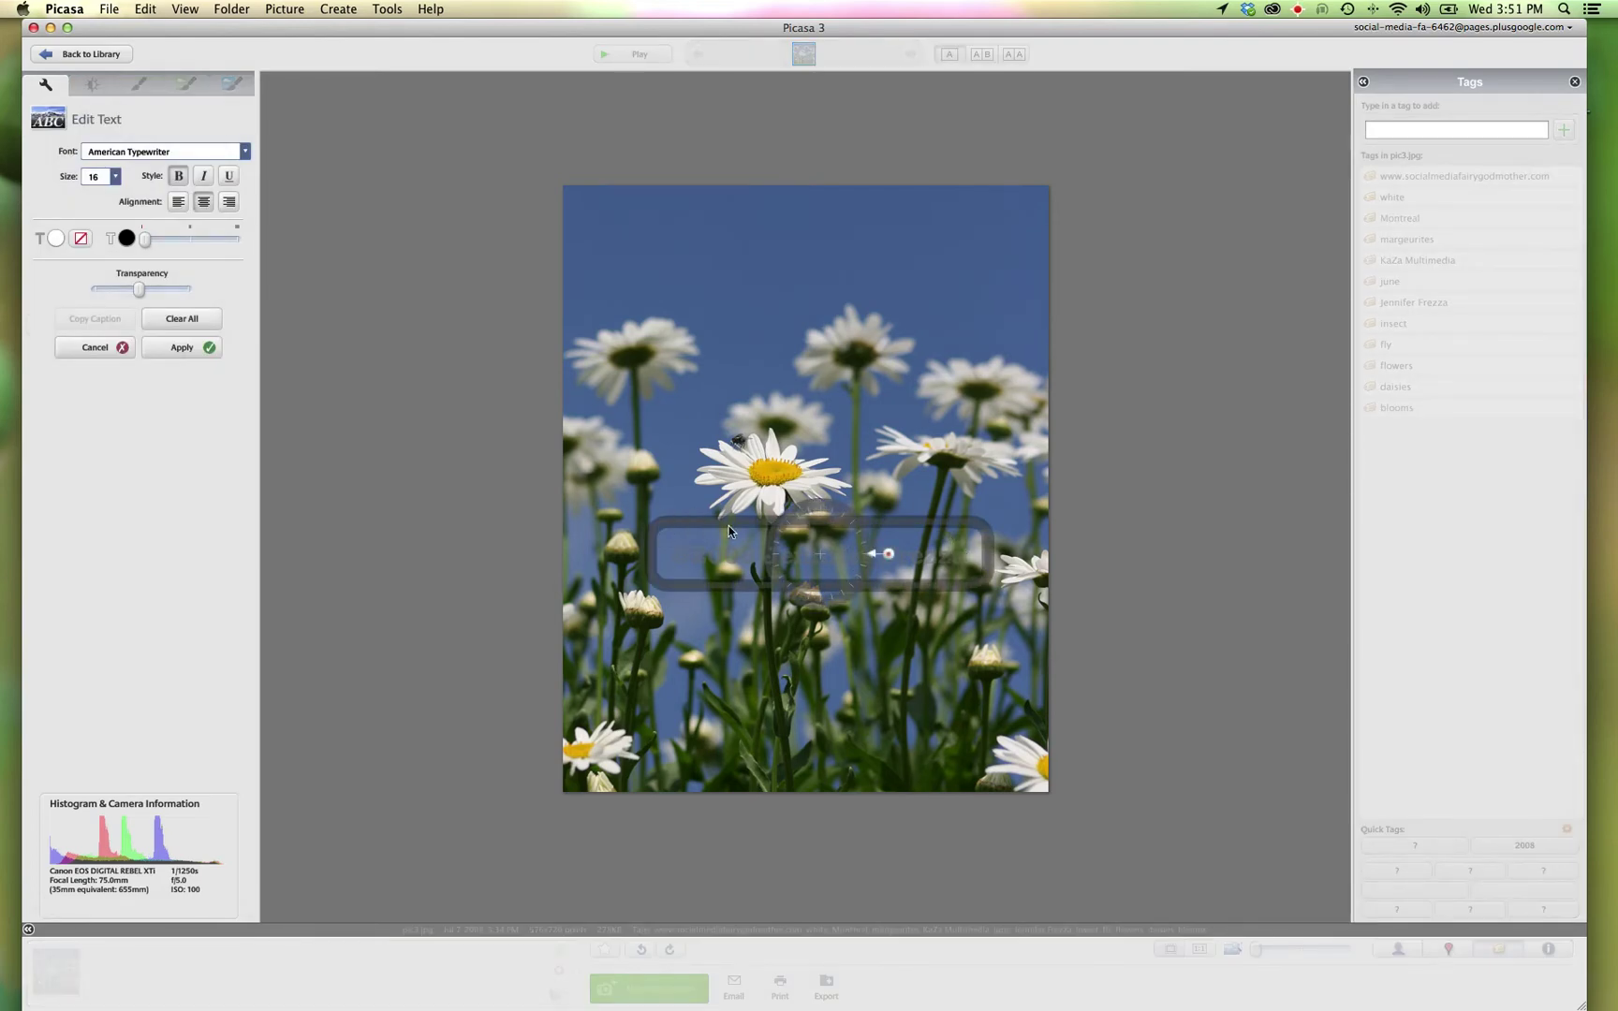
- Delete every watermark character, finish text editing and return to the library
{"action": "key", "text": "BackSpace"}
{"action": "key", "text": "BackSpace"}
{"action": "key", "text": "BackSpace"}
{"action": "key", "text": "BackSpace"}
{"action": "key", "text": "BackSpace"}
{"action": "key", "text": "BackSpace"}
{"action": "key", "text": "BackSpace"}
{"action": "key", "text": "BackSpace"}
{"action": "key", "text": "BackSpace"}
{"action": "key", "text": "BackSpace"}
{"action": "key", "text": "BackSpace"}
{"action": "key", "text": "BackSpace"}
{"action": "key", "text": "BackSpace"}
{"action": "key", "text": "BackSpace"}
{"action": "key", "text": "BackSpace"}
{"action": "key", "text": "BackSpace"}
{"action": "key", "text": "BackSpace"}
{"action": "key", "text": "BackSpace"}
{"action": "key", "text": "BackSpace"}
{"action": "key", "text": "BackSpace"}
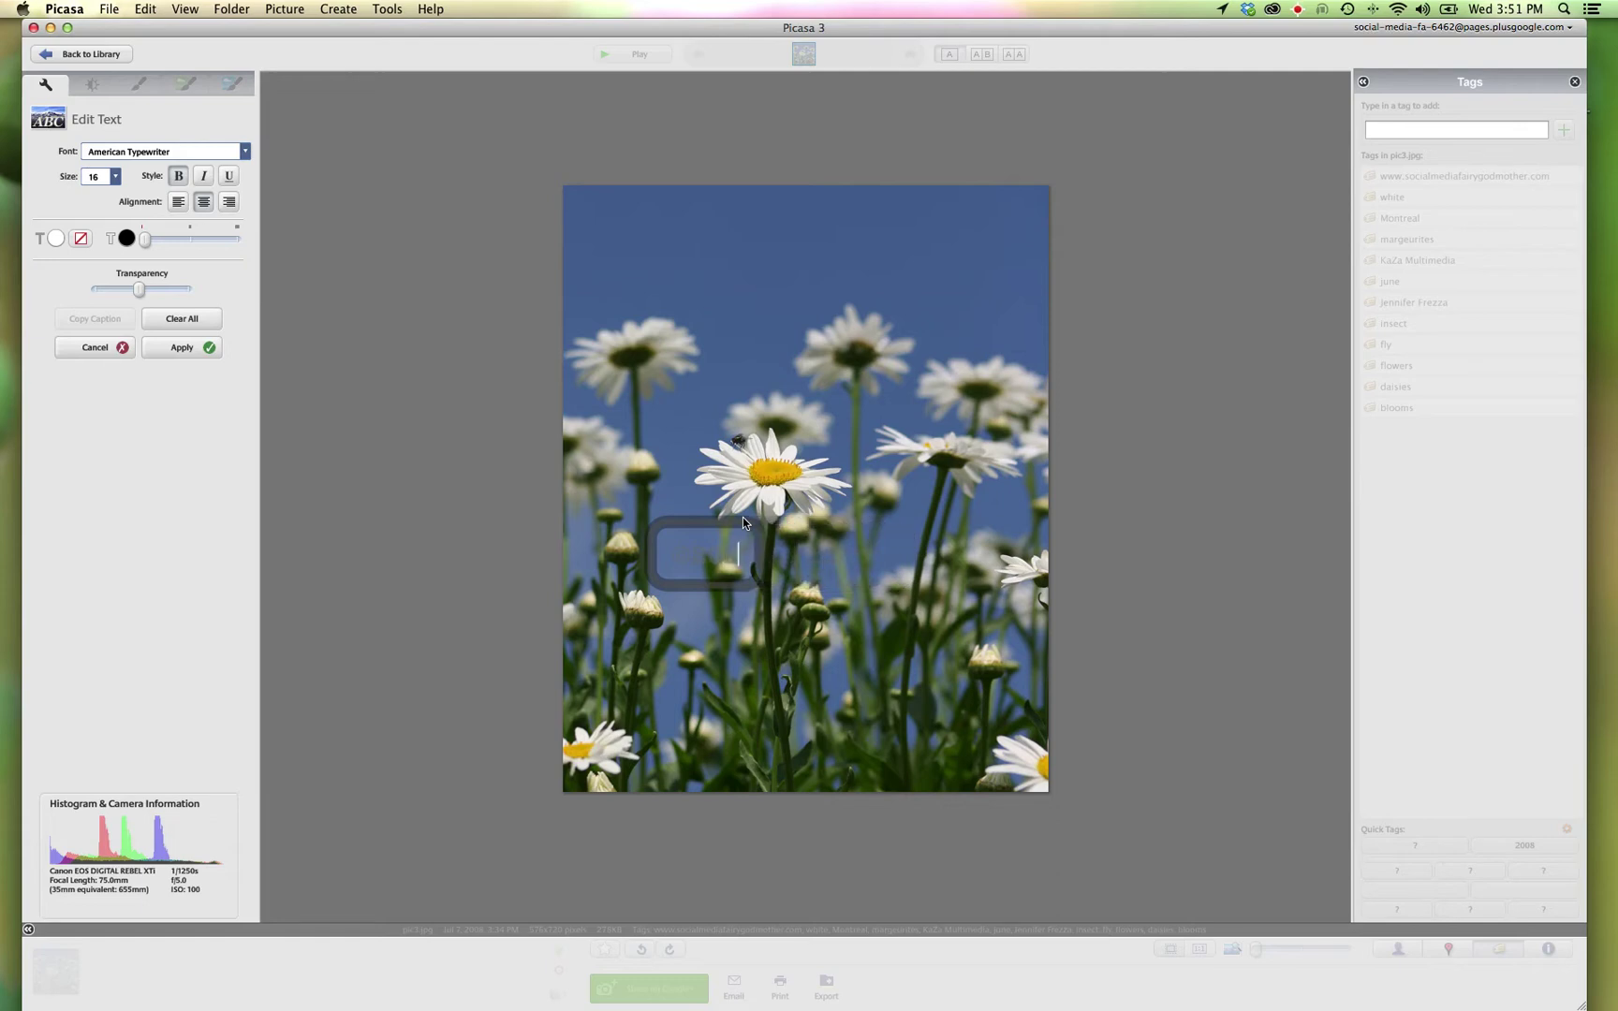
{"action": "key", "text": "BackSpace"}
{"action": "key", "text": "BackSpace"}
{"action": "key", "text": "BackSpace"}
{"action": "key", "text": "BackSpace"}
{"action": "key", "text": "BackSpace"}
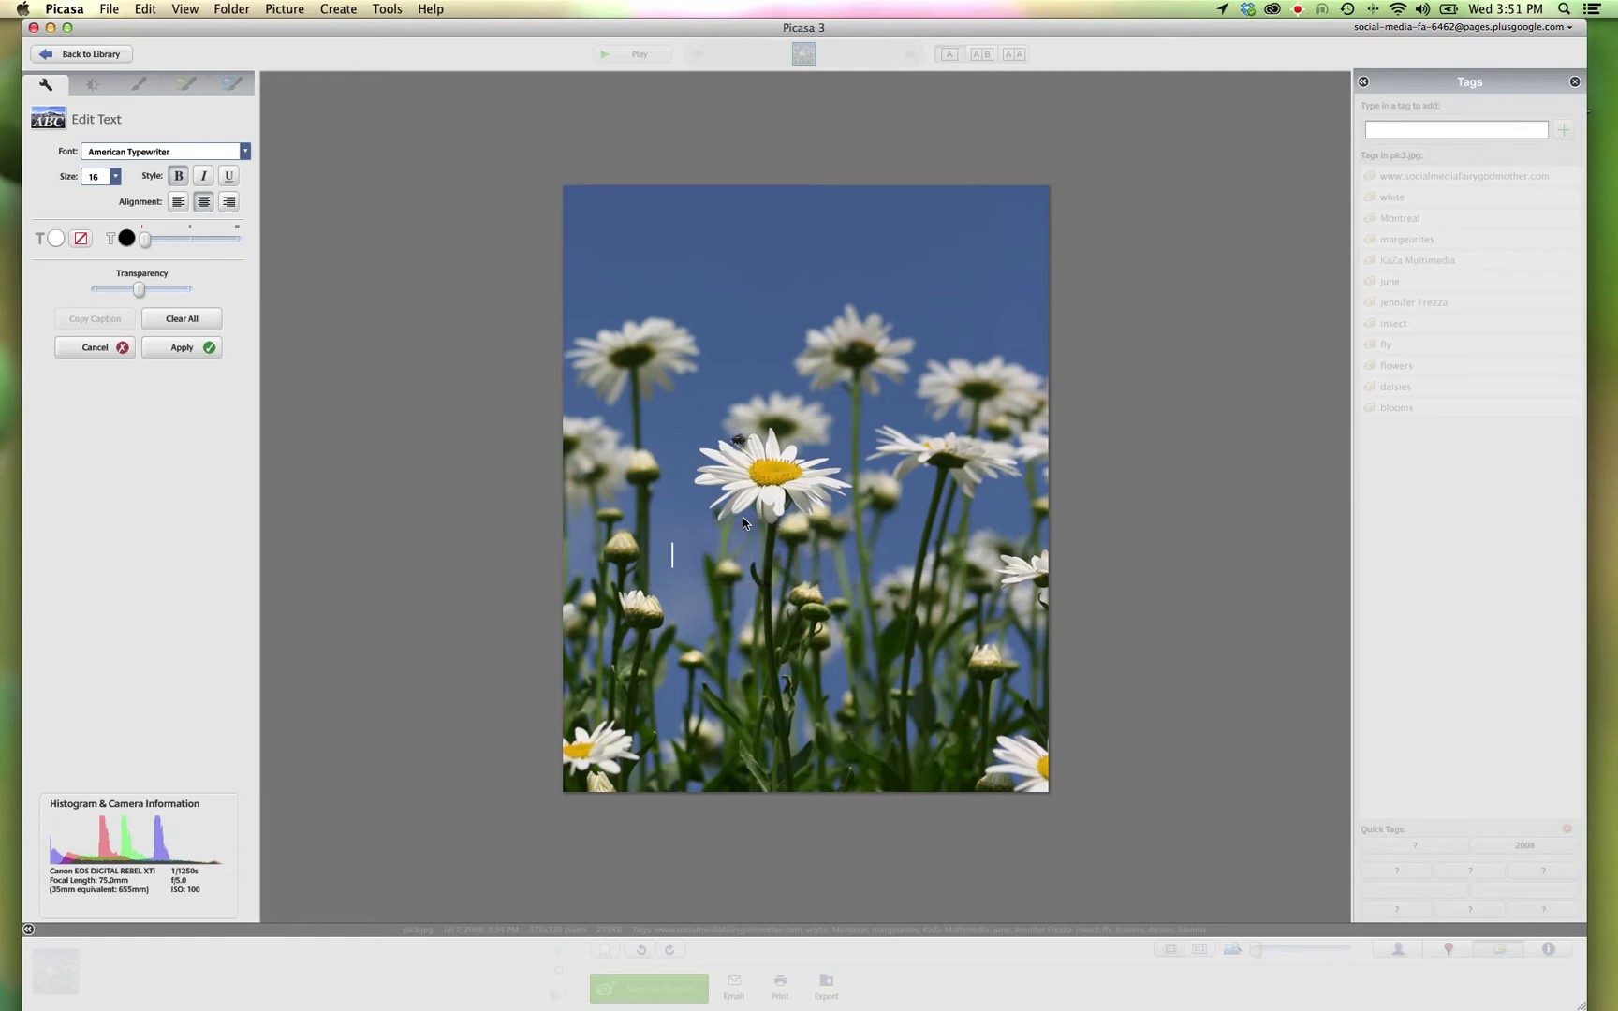
{"action": "left_click", "coordinate": [208, 349]}
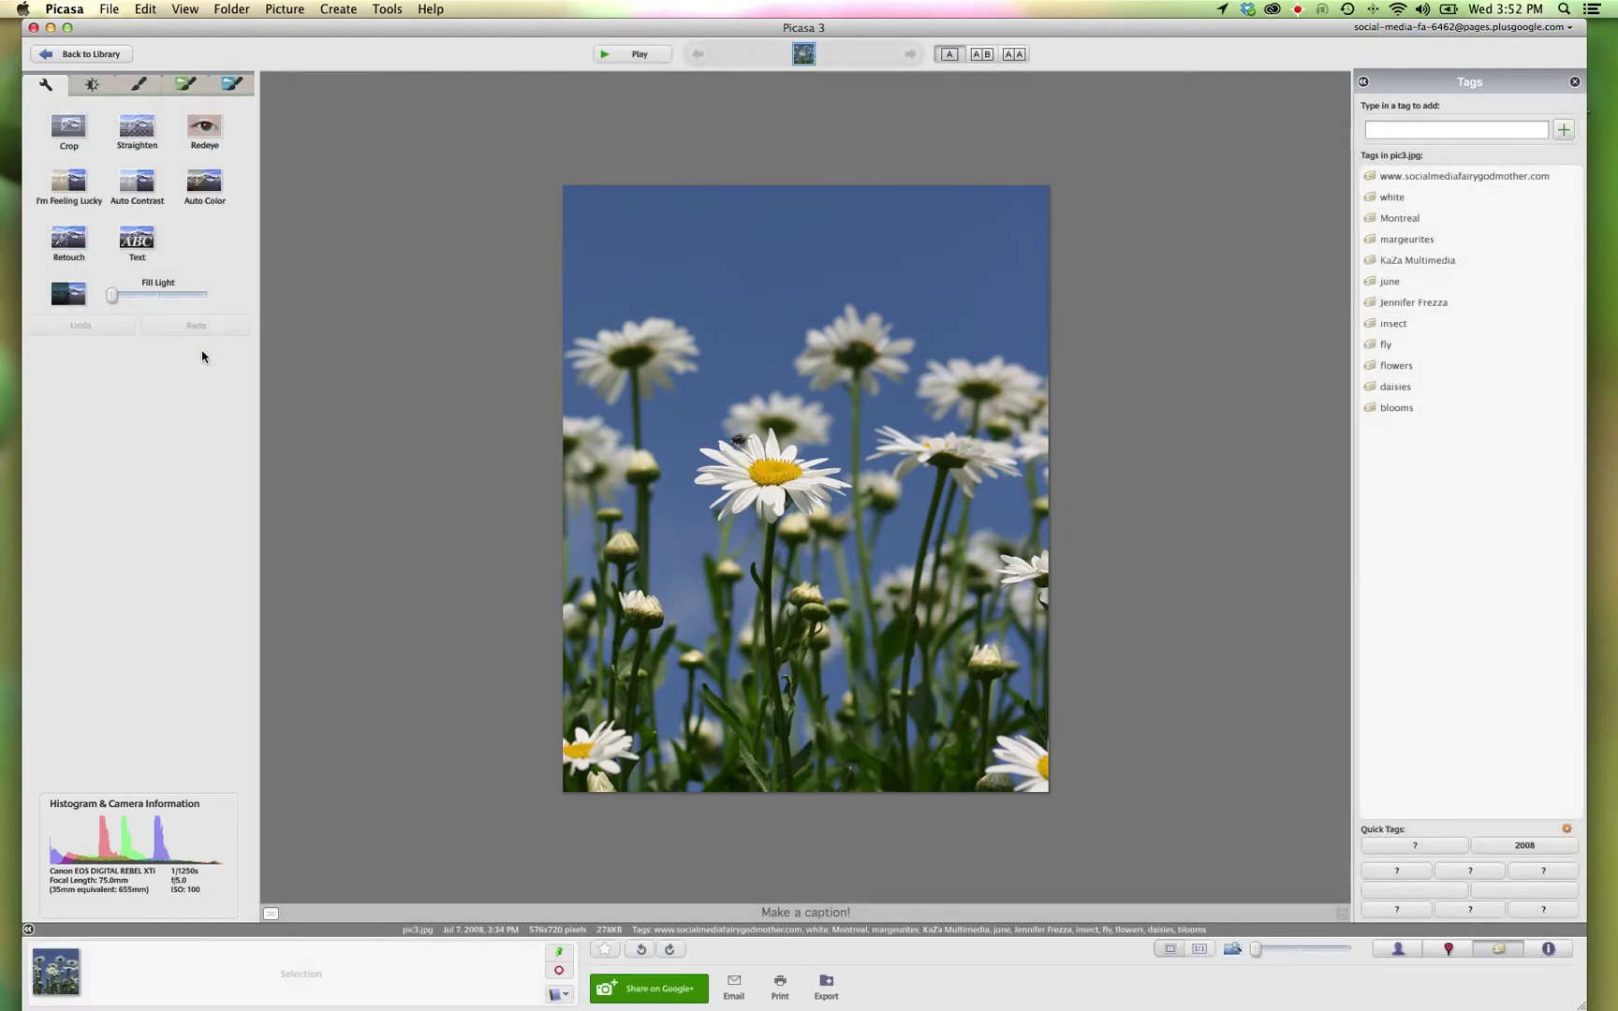
{"action": "left_click", "coordinate": [86, 54]}
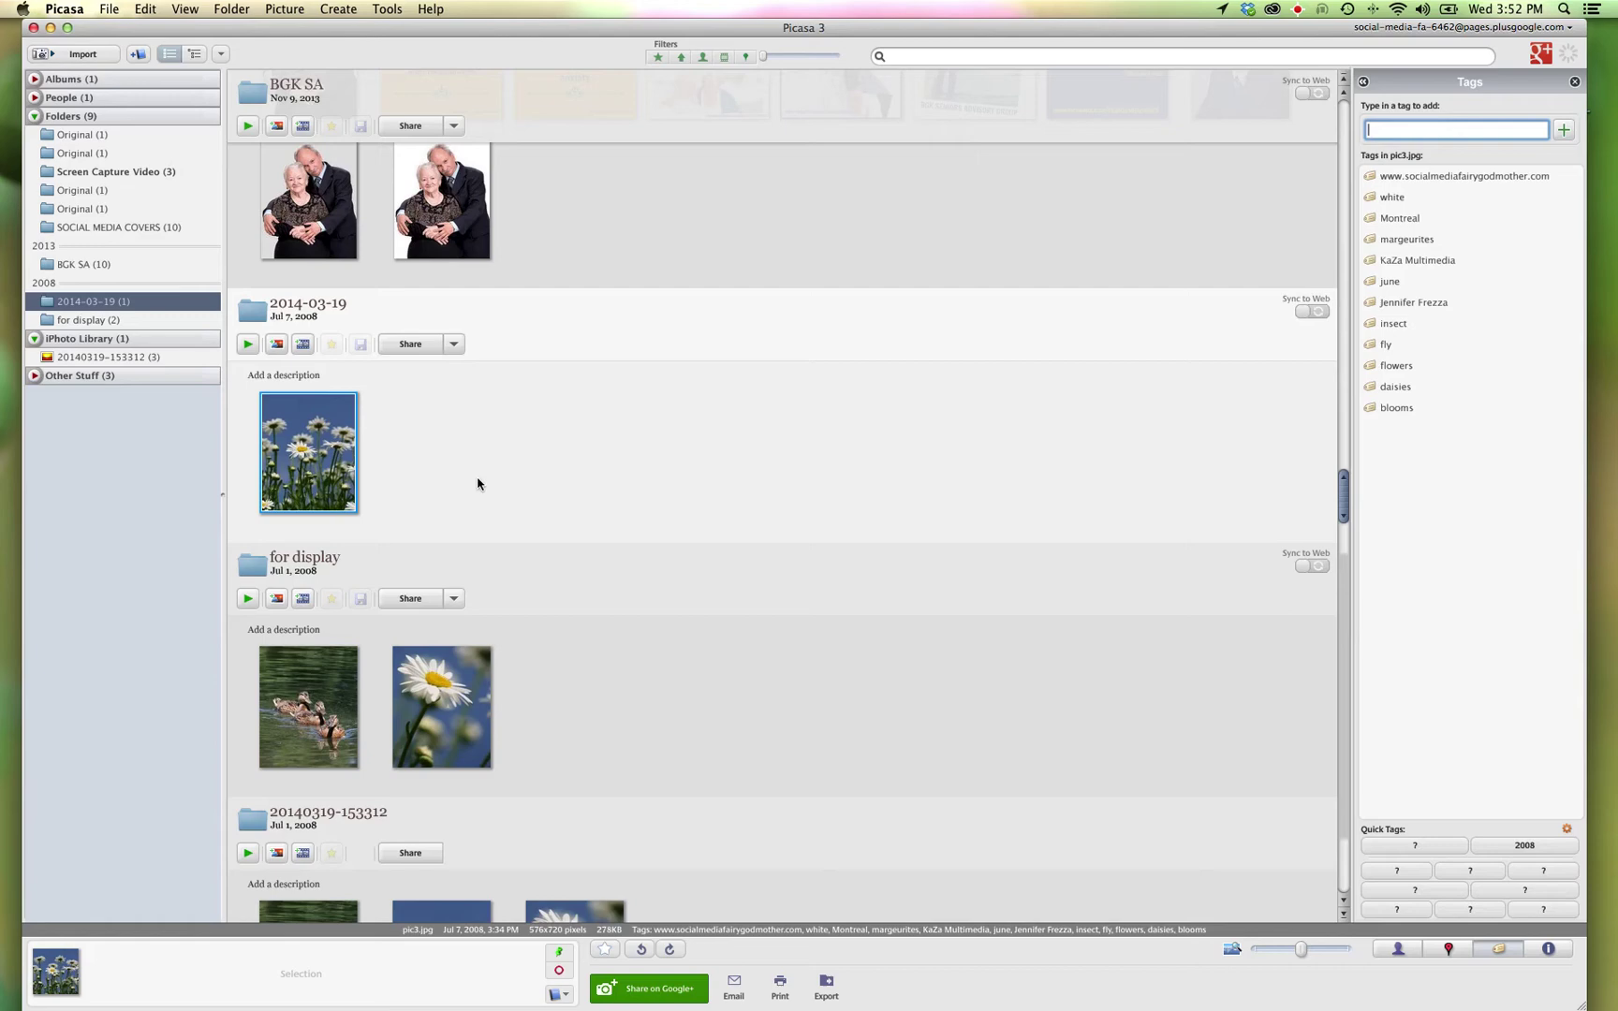
- Select the daisy and ducks photos in 'for display' and open the ducks photo with the Text tool
{"action": "left_click", "coordinate": [470, 691]}
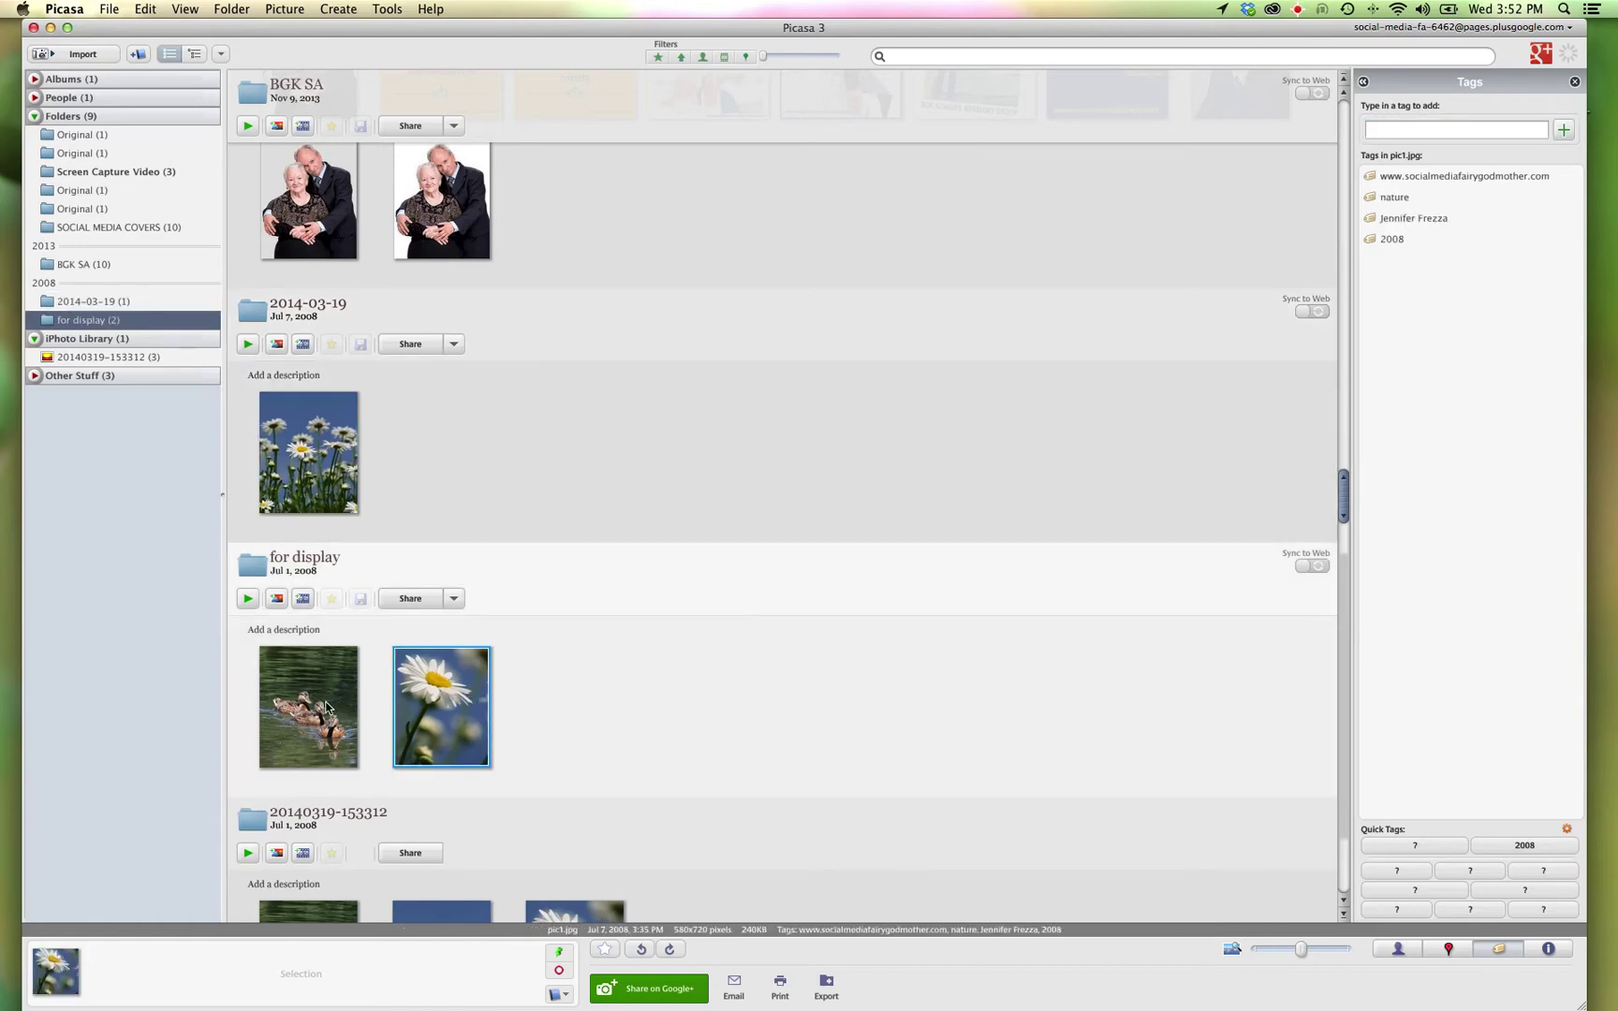
{"action": "left_click", "coordinate": [326, 708], "text": "shift"}
{"action": "double_click", "coordinate": [326, 707]}
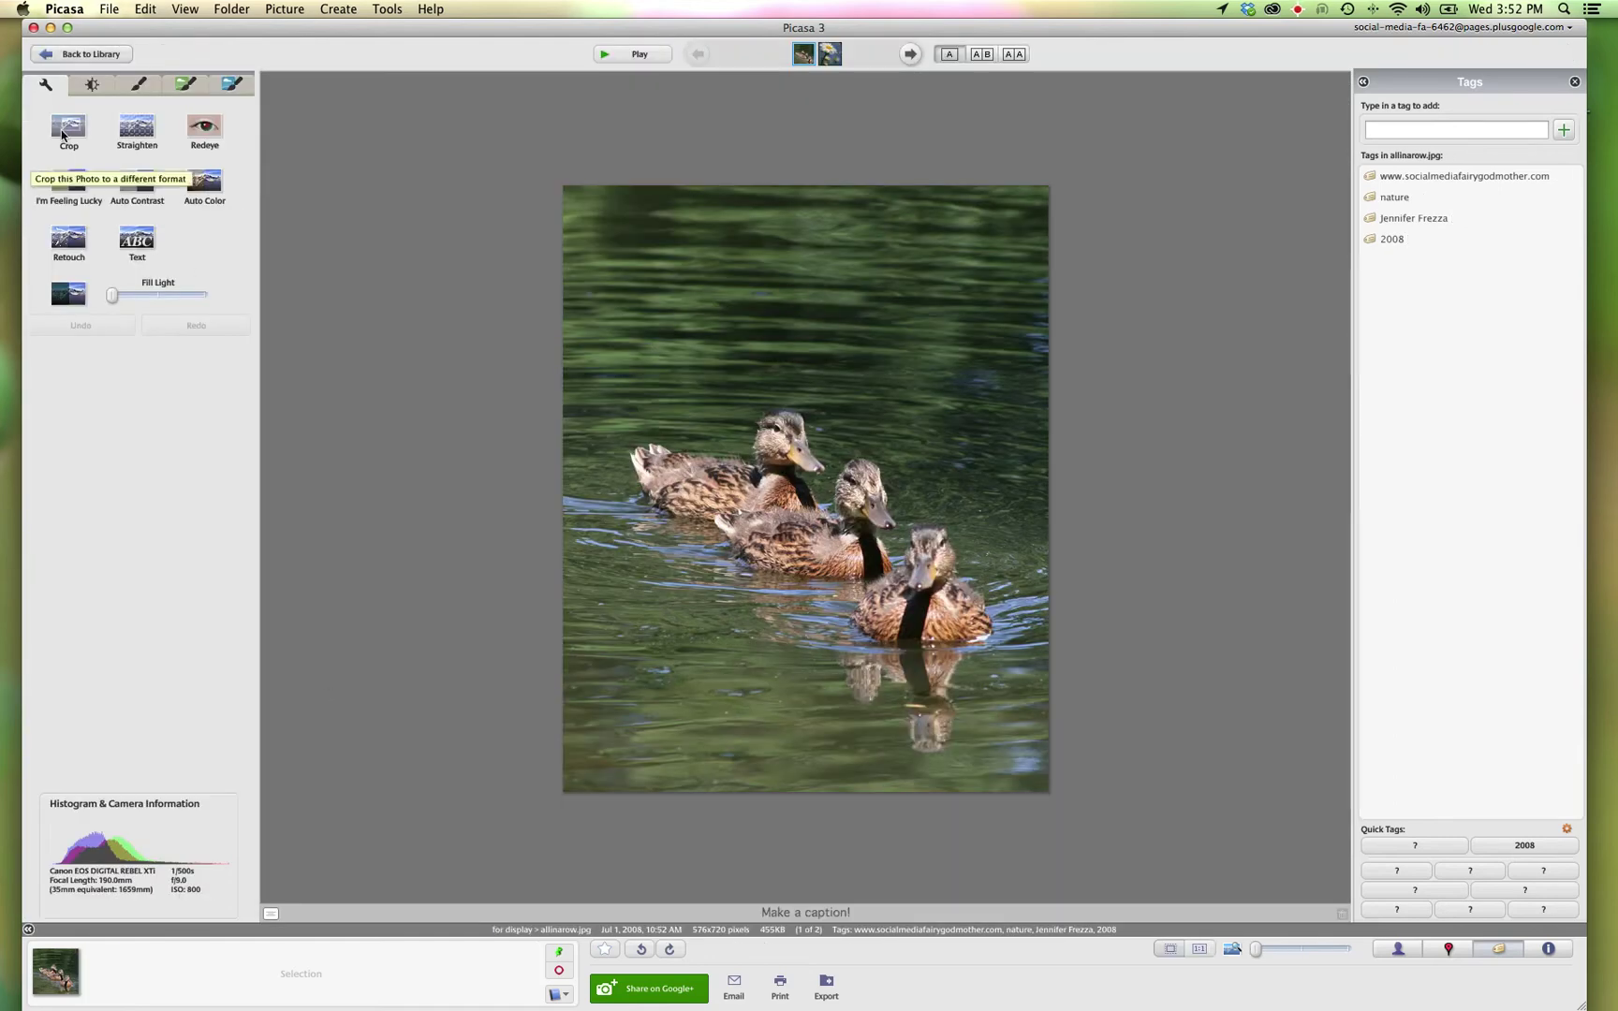
{"action": "left_click", "coordinate": [142, 242]}
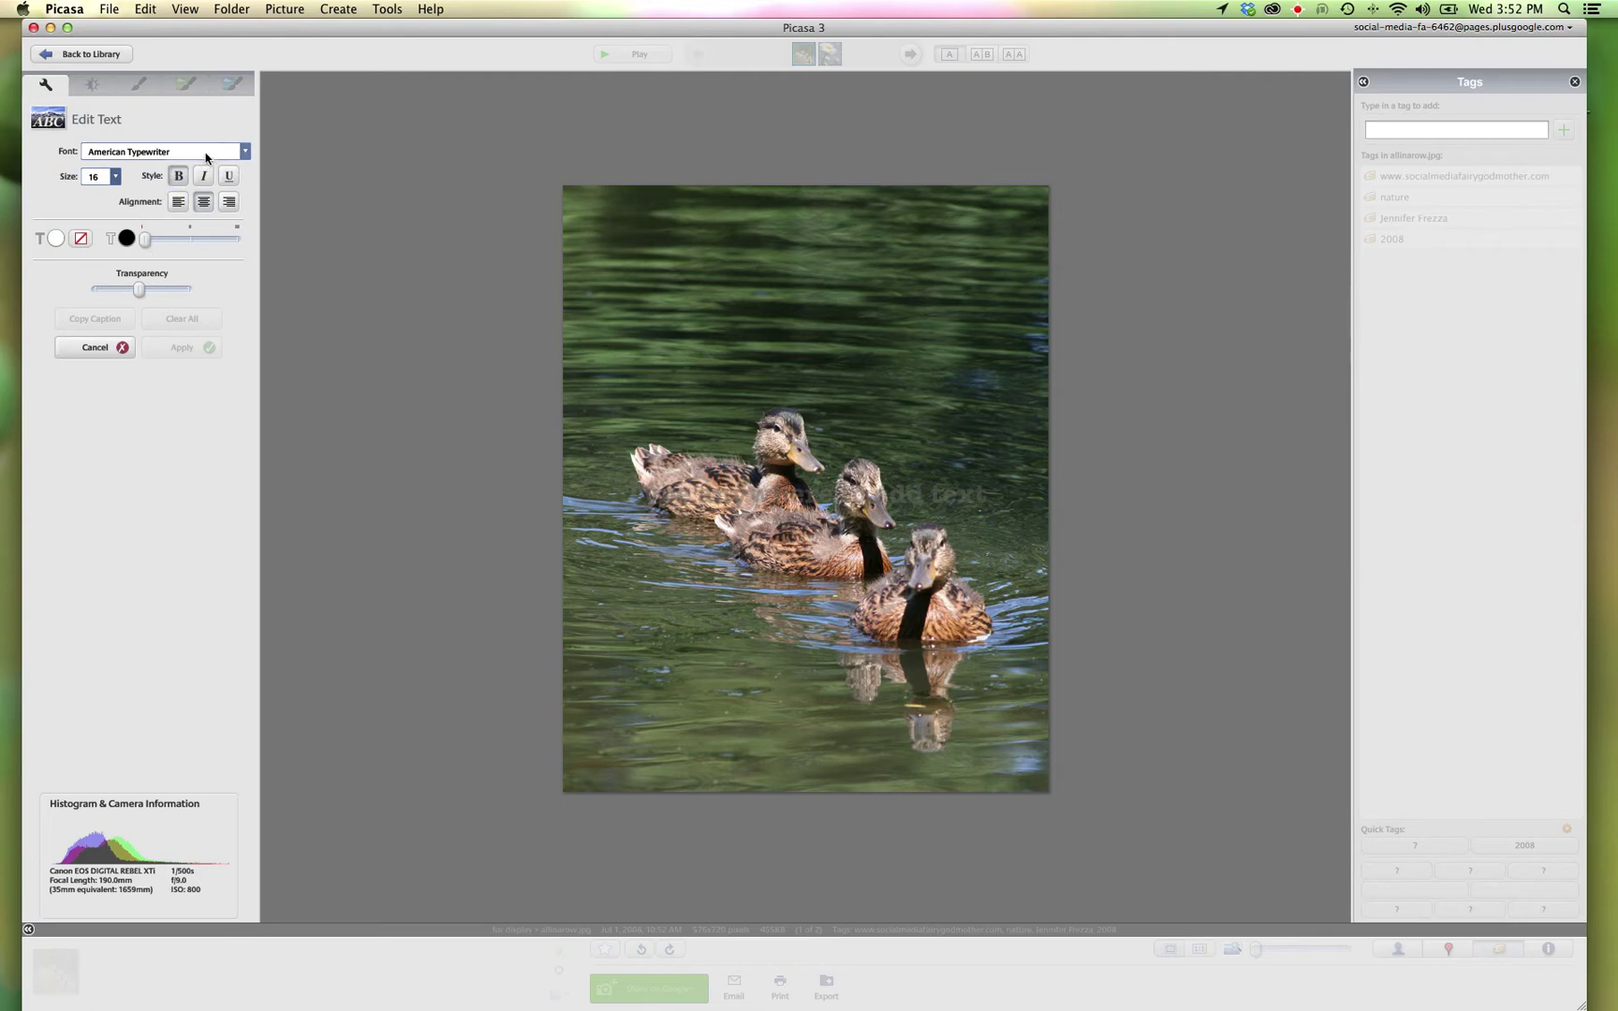
- Set the text to purple Adobe Arabic Bold Italic with a thicker outline, positioned on the middle duck
{"action": "left_click", "coordinate": [244, 151]}
{"action": "left_click", "coordinate": [186, 213]}
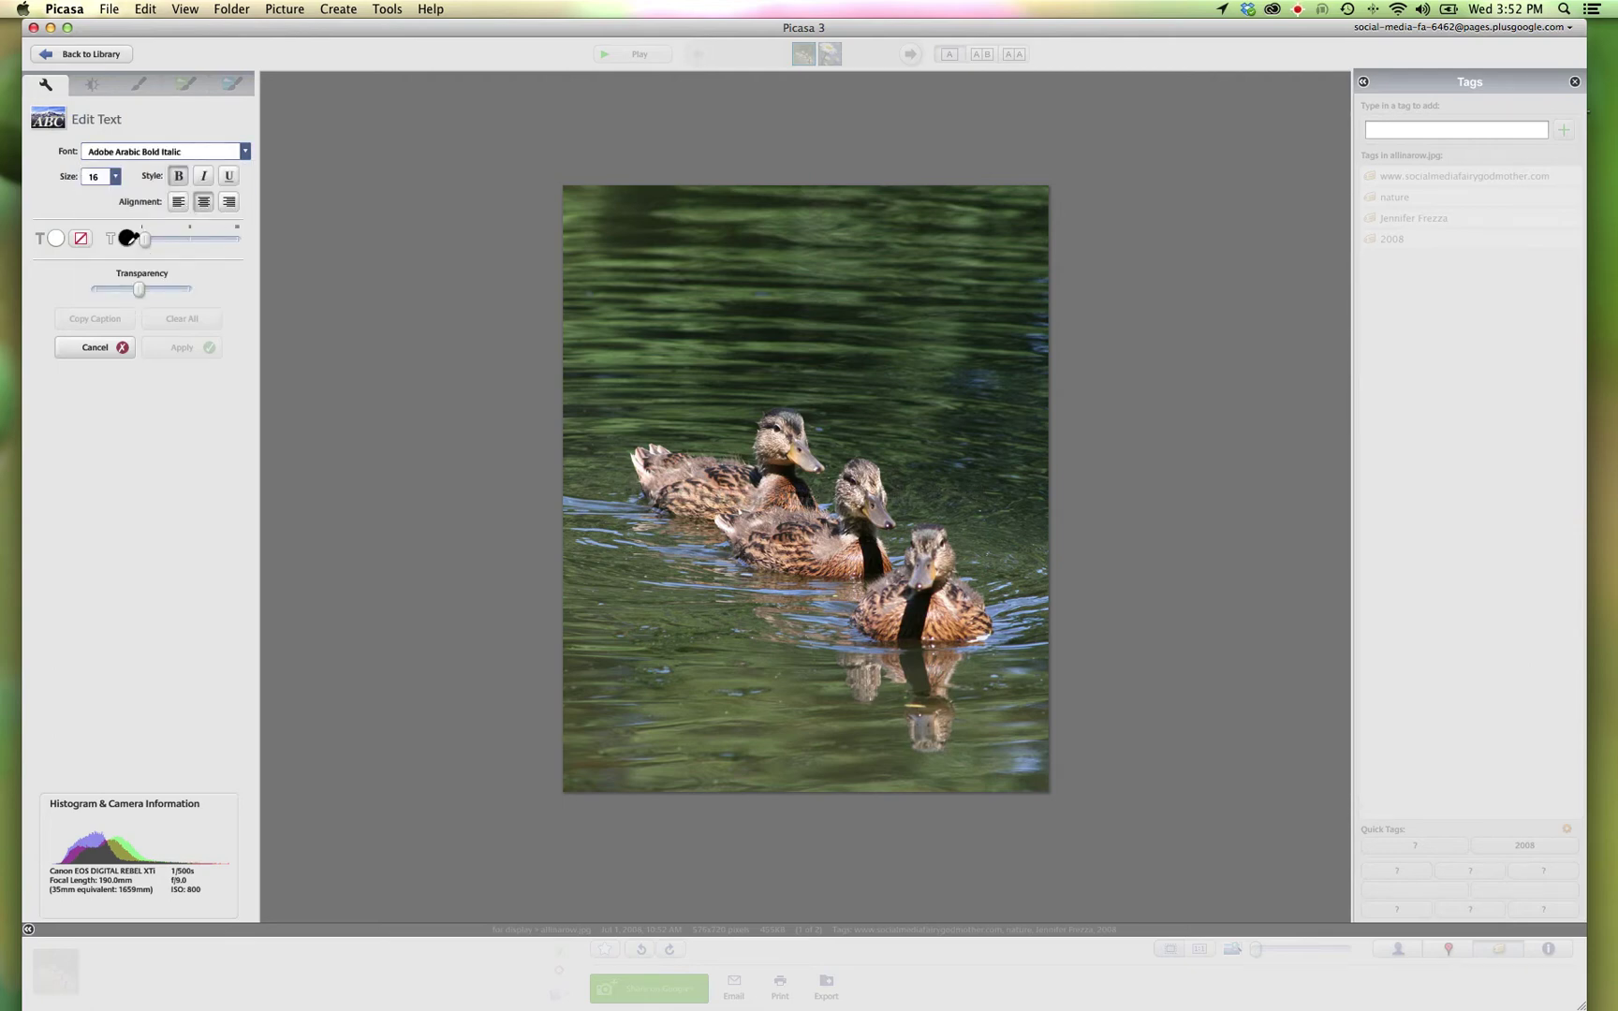
{"action": "mouse_move", "coordinate": [144, 246]}
{"action": "left_mouse_down"}
{"action": "mouse_move", "coordinate": [256, 249]}
{"action": "mouse_move", "coordinate": [174, 242]}
{"action": "left_mouse_up"}
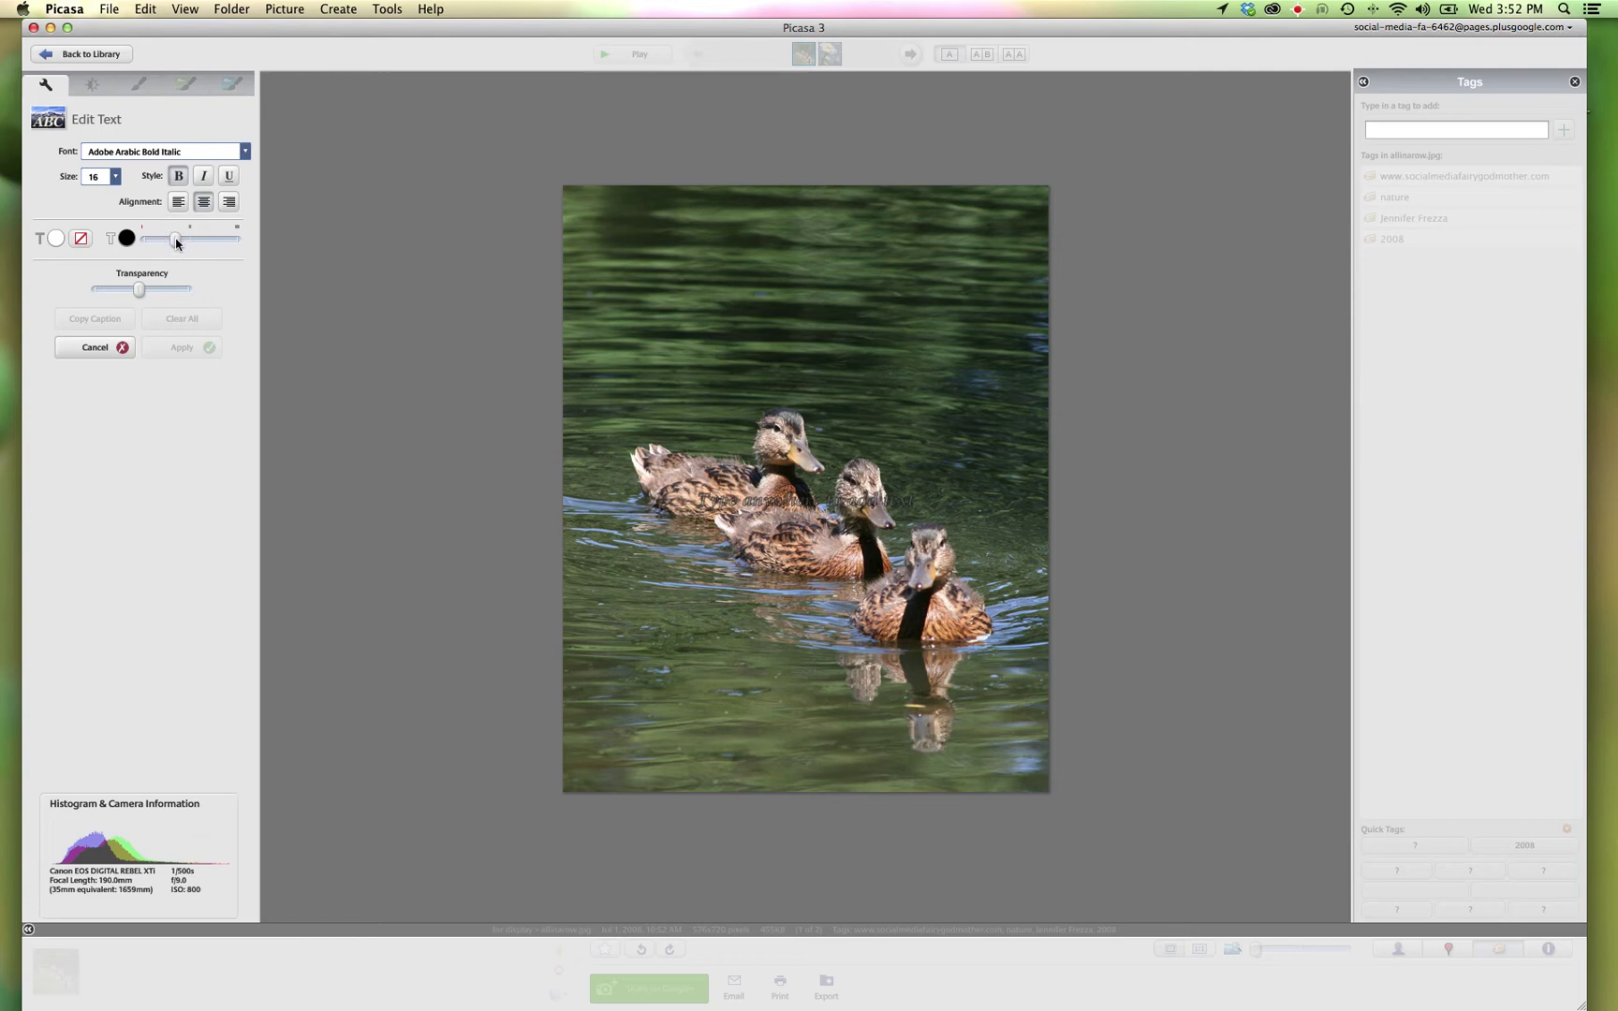
{"action": "left_click", "coordinate": [57, 238]}
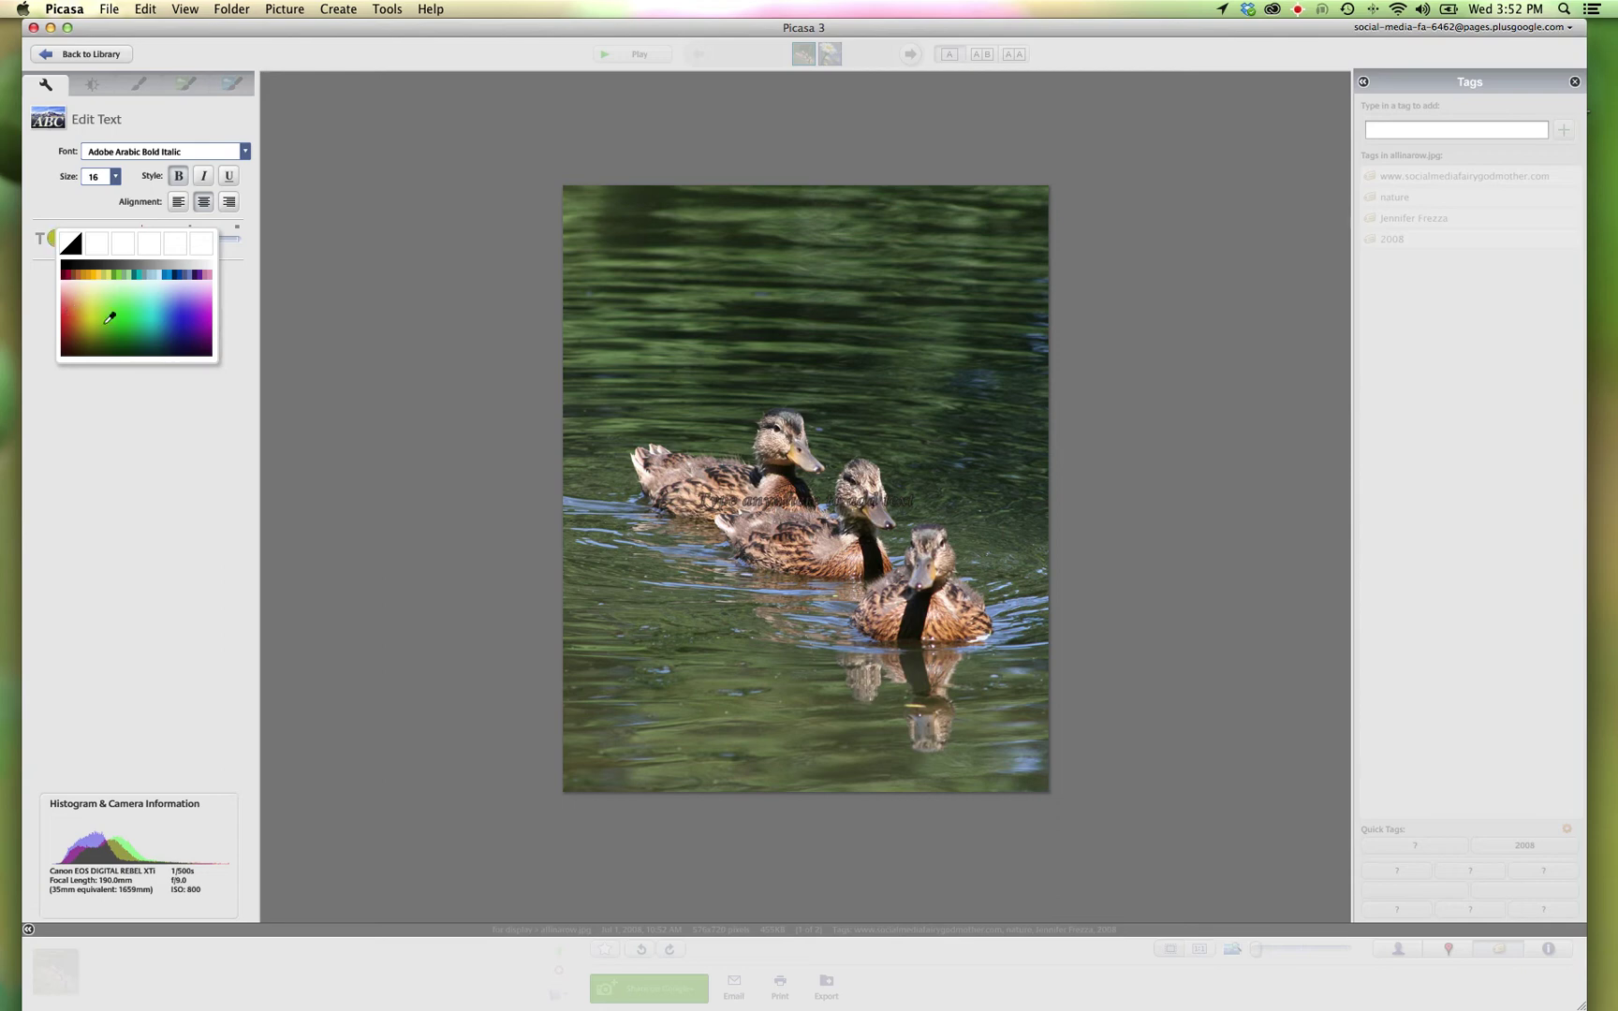
{"action": "left_click", "coordinate": [214, 315]}
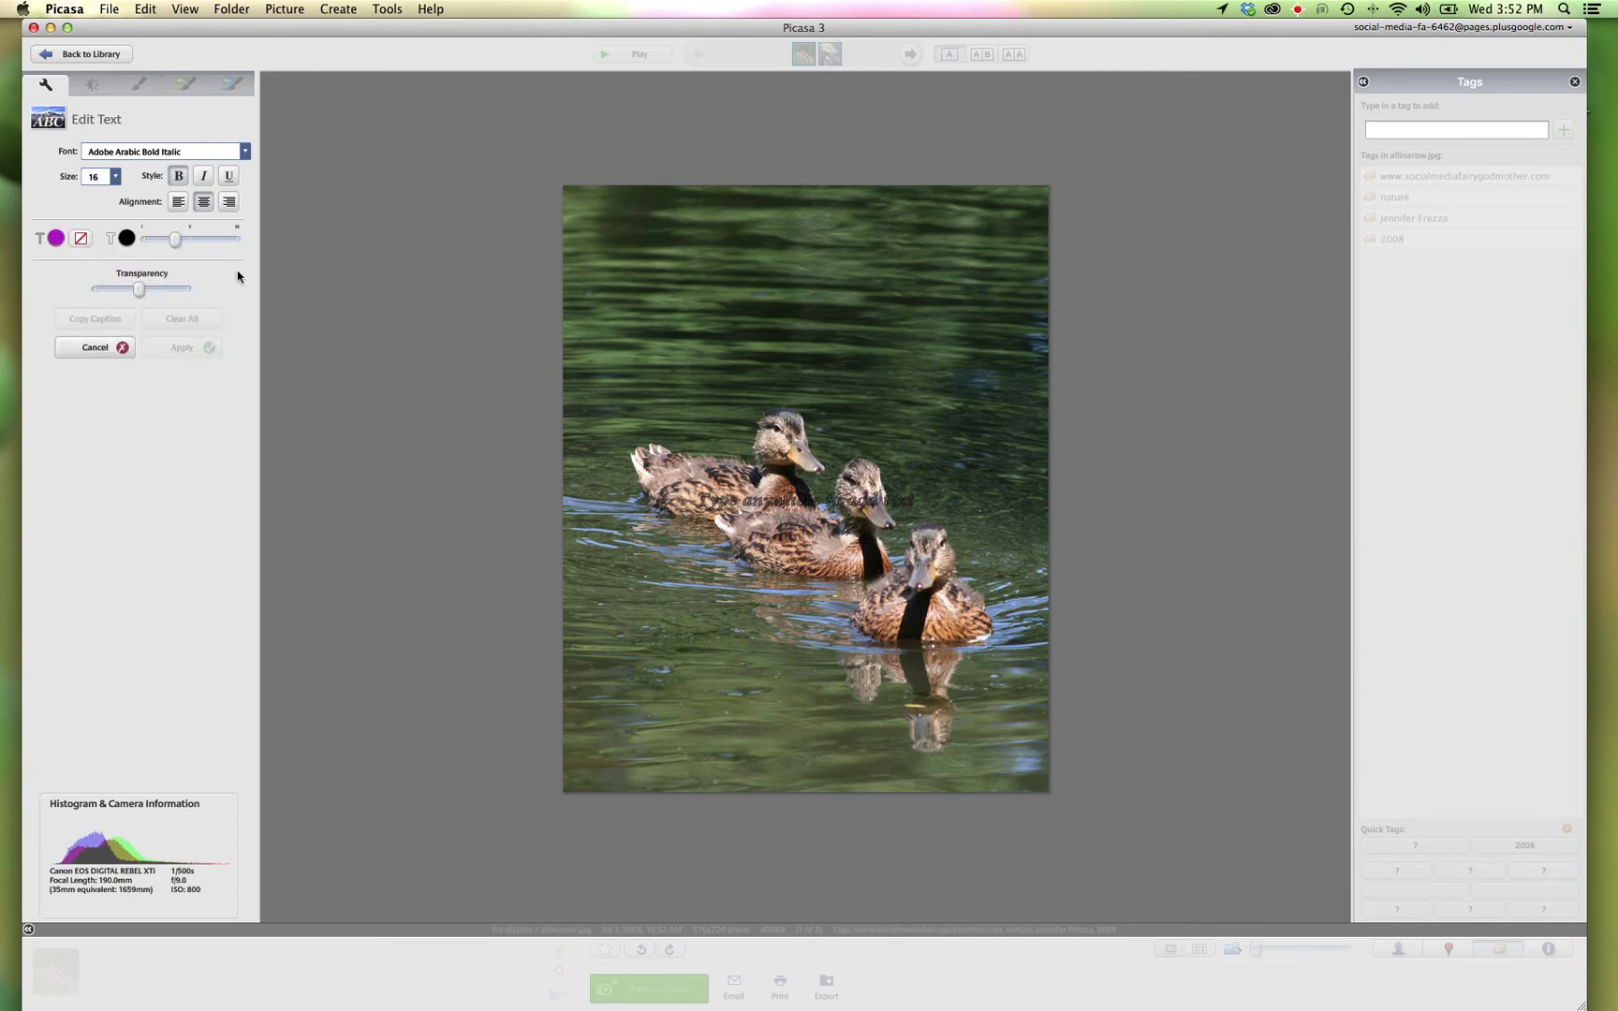
{"action": "left_click", "coordinate": [817, 509]}
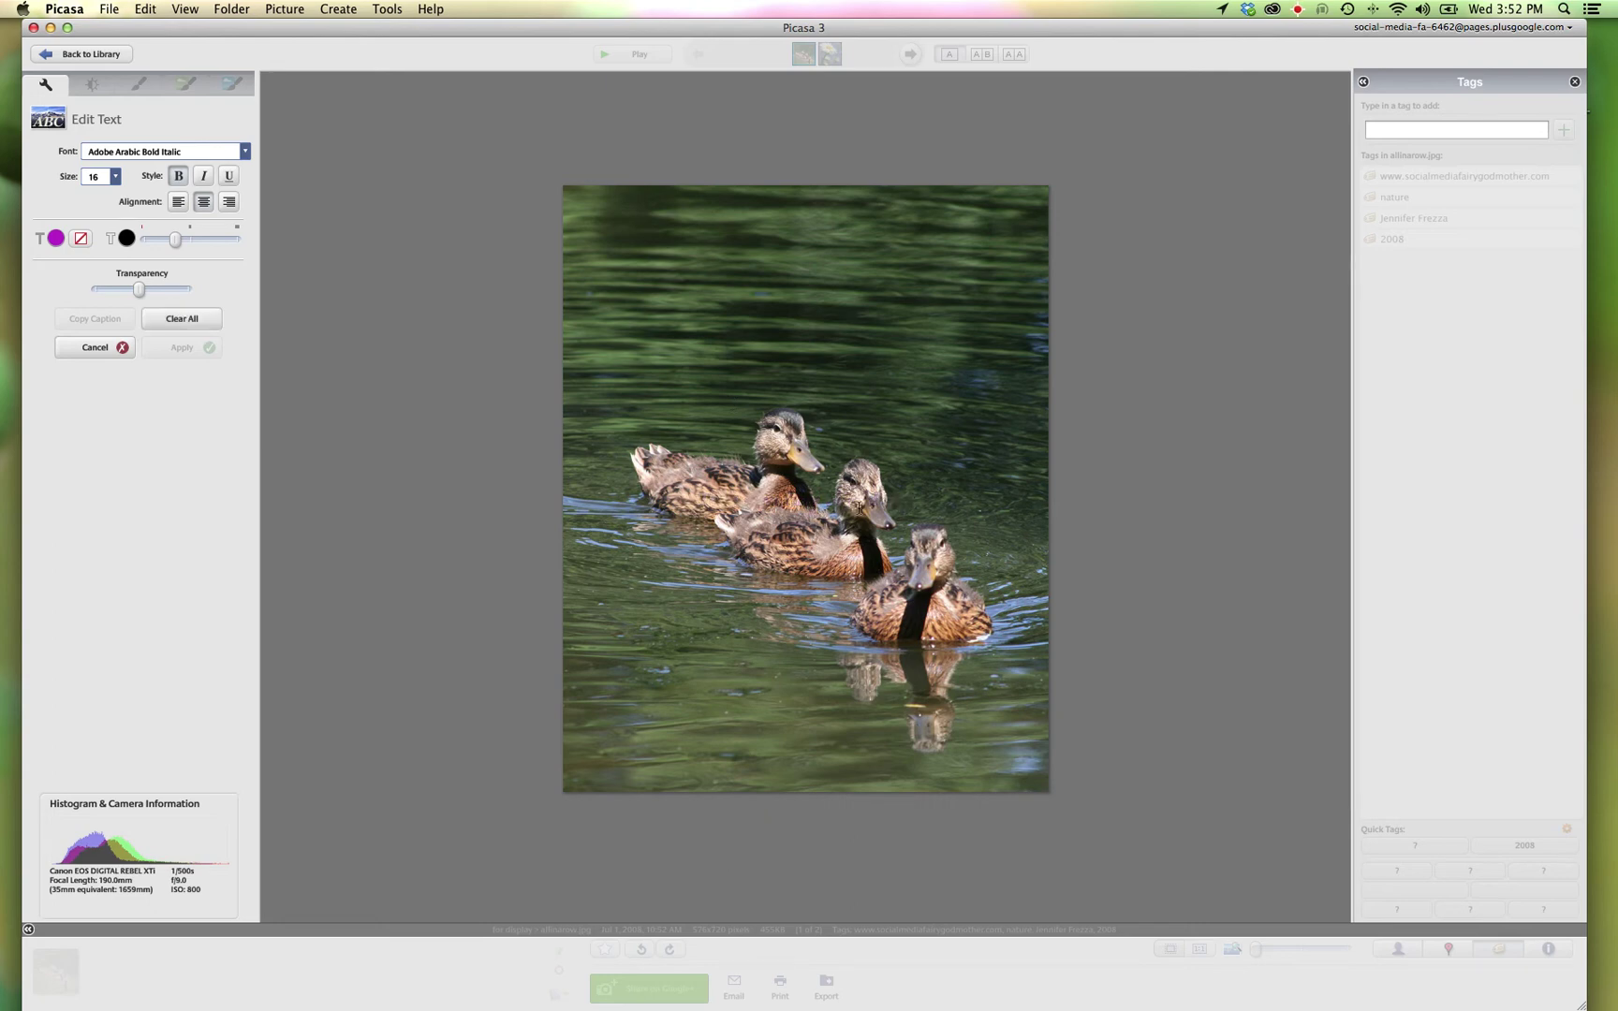
{"action": "left_click", "coordinate": [824, 526]}
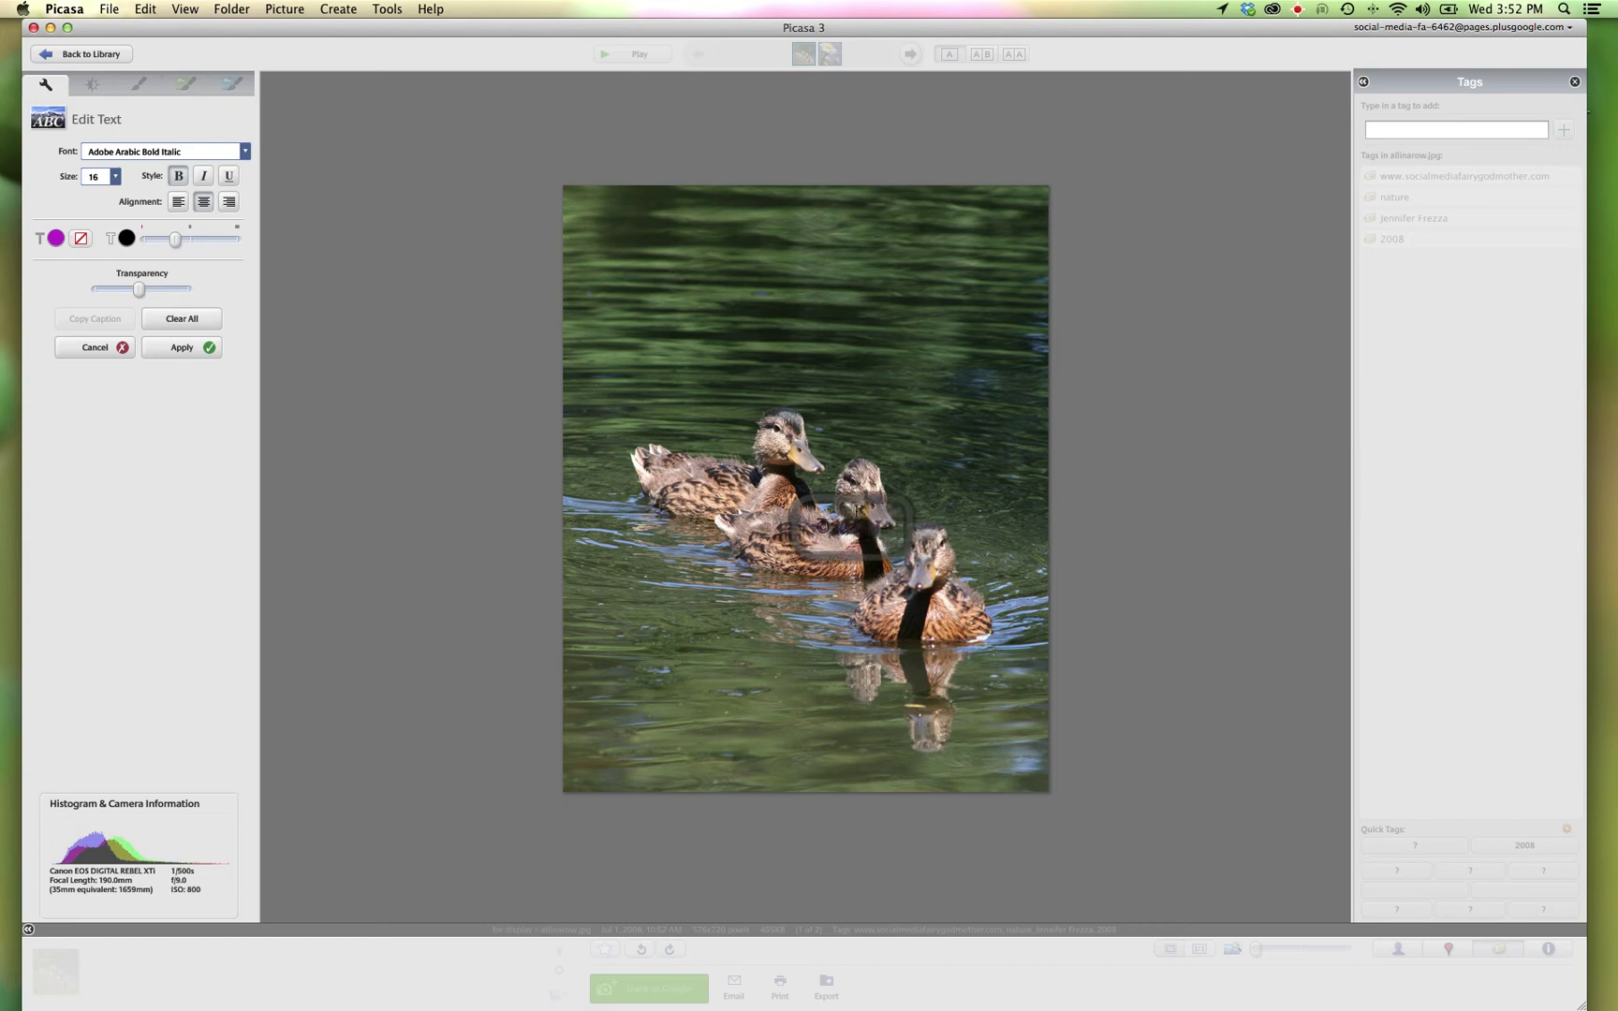
- Type the copyright line with the owner's business web address and move it into the upper-left water
{"action": "type", "text": "er"}
{"action": "key", "text": "BackSpace"}
{"action": "key", "text": "BackSpace"}
{"action": "key", "text": "BackSpace"}
{"action": "key", "text": "BackSpace"}
{"action": "key", "text": "BackSpace"}
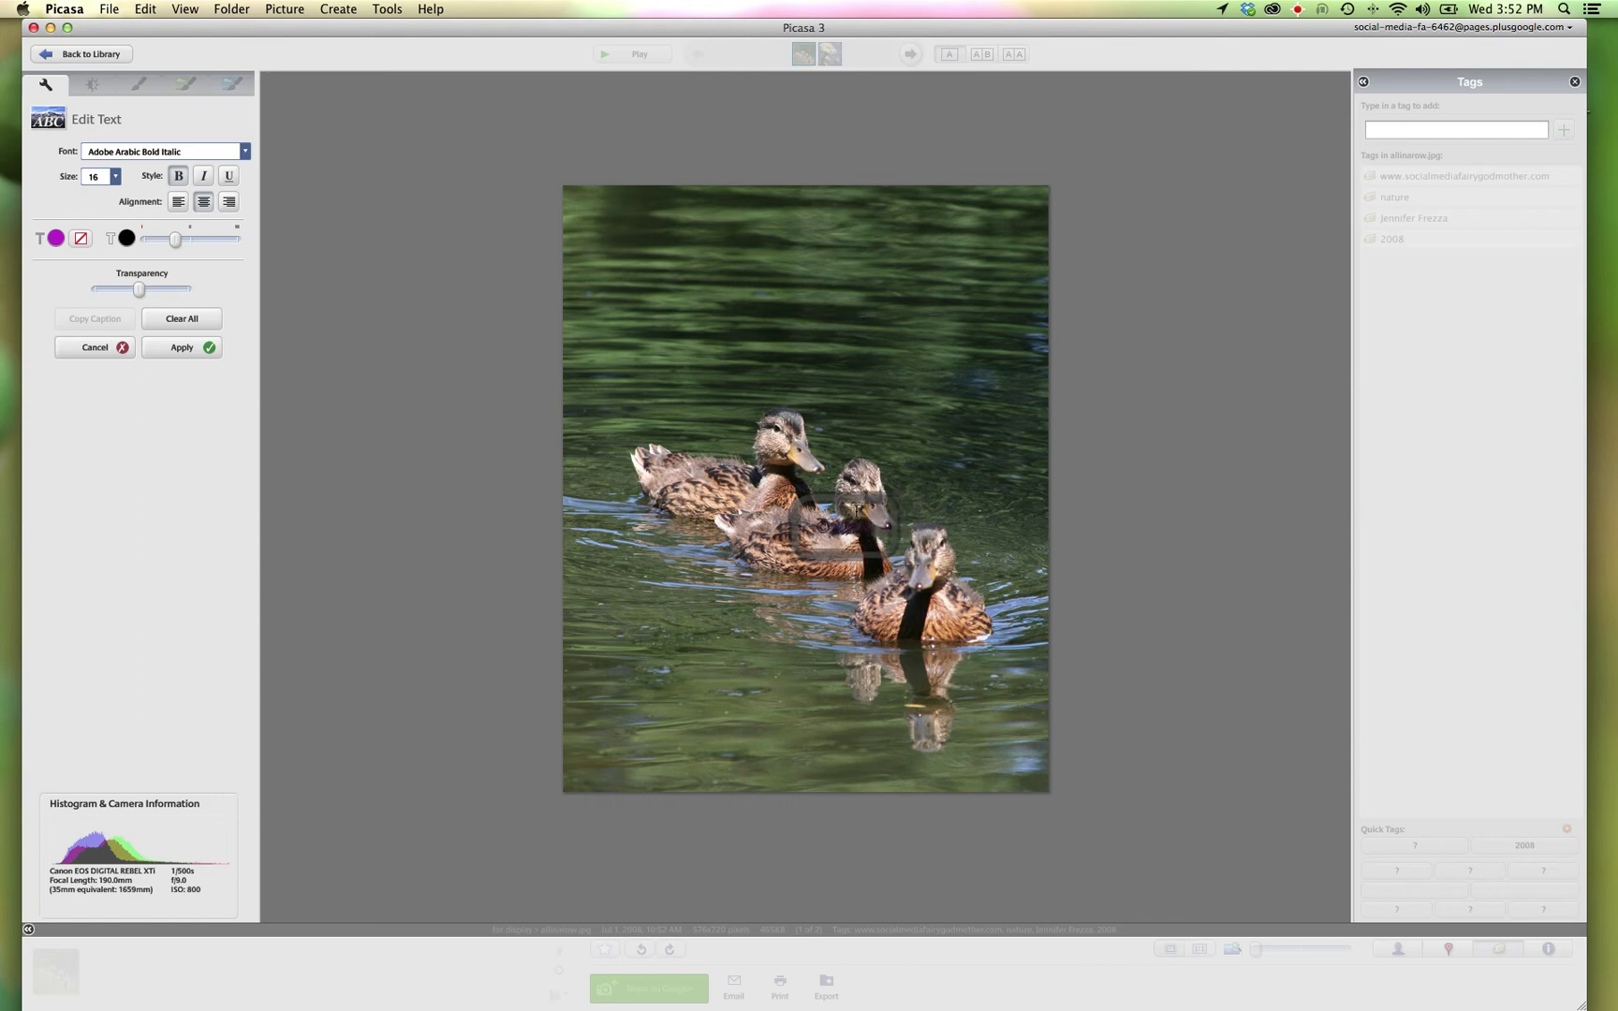
{"action": "type", "text": "ni"}
{"action": "key", "text": "BackSpace"}
{"action": "key", "text": "BackSpace"}
{"action": "type", "text": "nifer Frezza "}
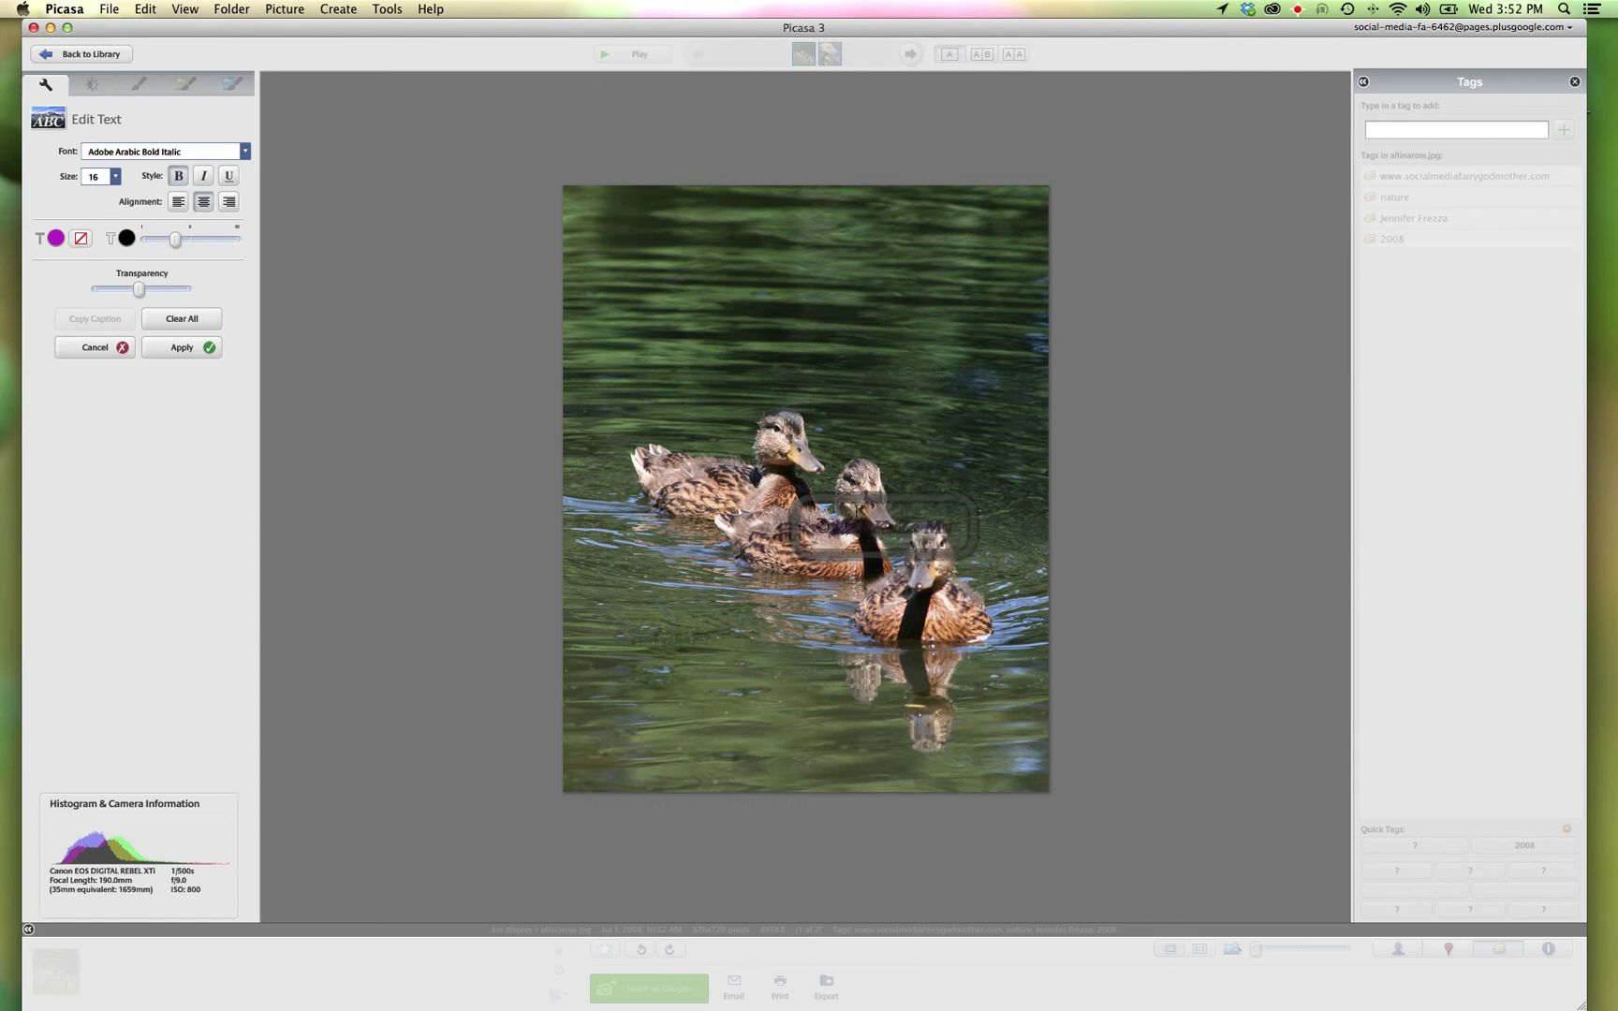
{"action": "type", "text": "Multimedia.com"}
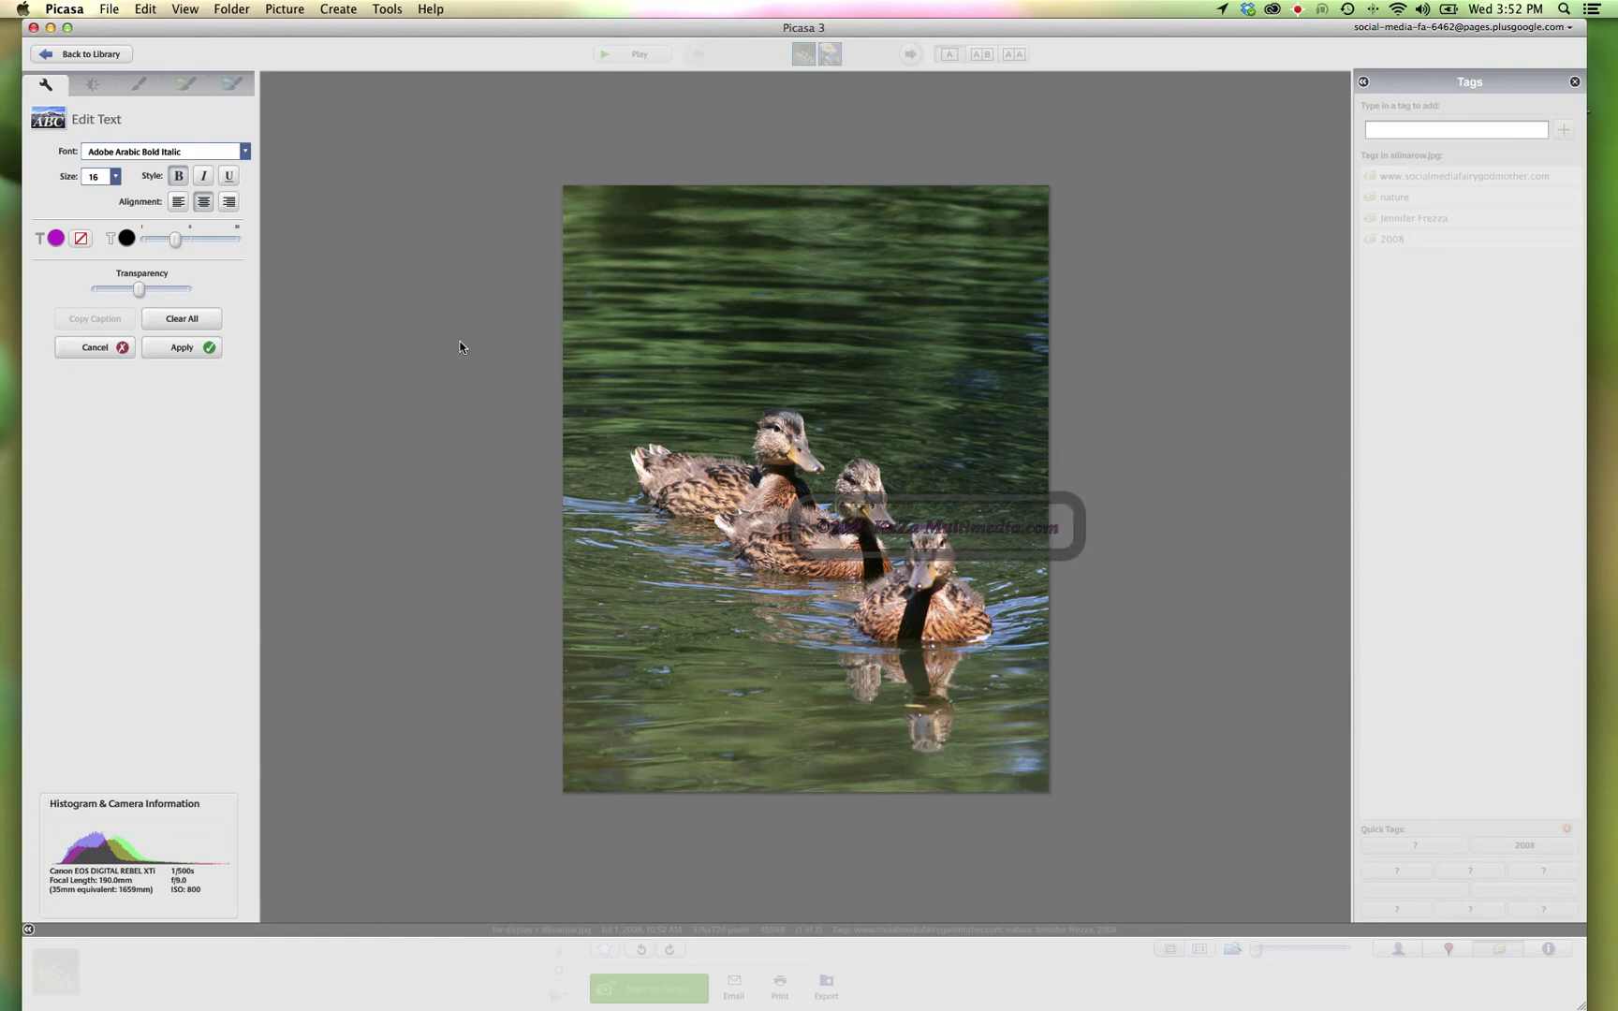
{"action": "mouse_move", "coordinate": [907, 543]}
{"action": "left_click_drag", "start_coordinate": [934, 541], "coordinate": [726, 324]}
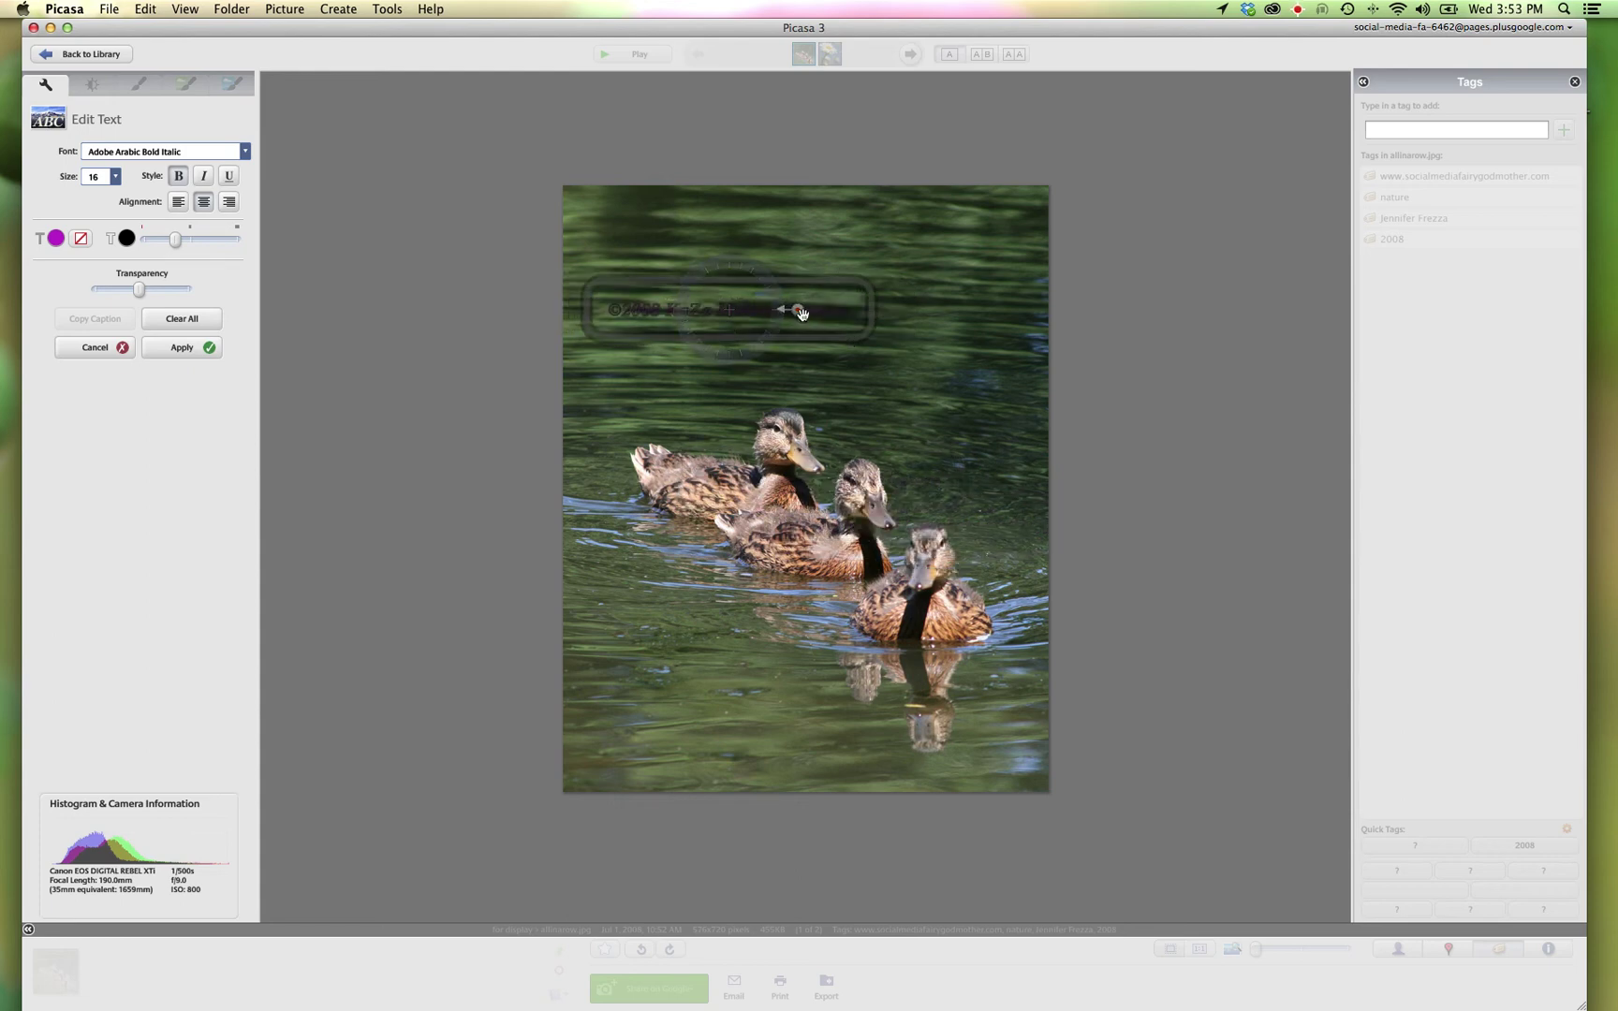
- Resize the ©2008 watermark and drag it onto the water just below the front ducks, then apply it
{"action": "left_click_drag", "start_coordinate": [797, 310], "coordinate": [726, 328]}
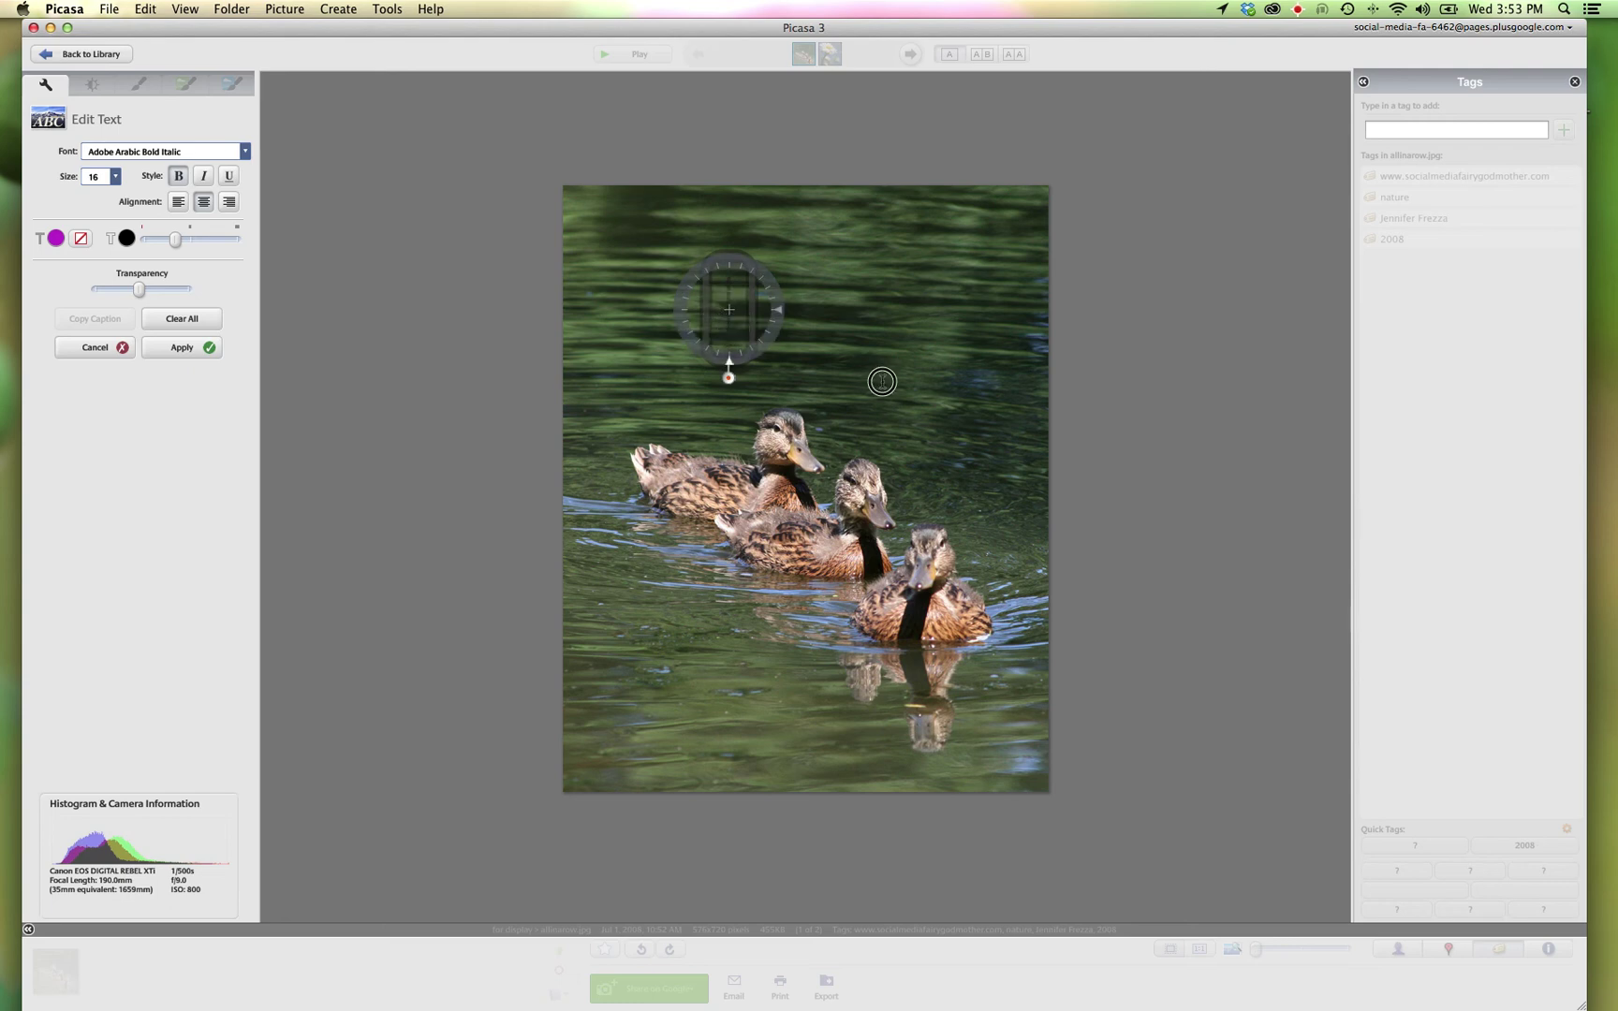
{"action": "left_click_drag", "start_coordinate": [730, 316], "coordinate": [767, 452]}
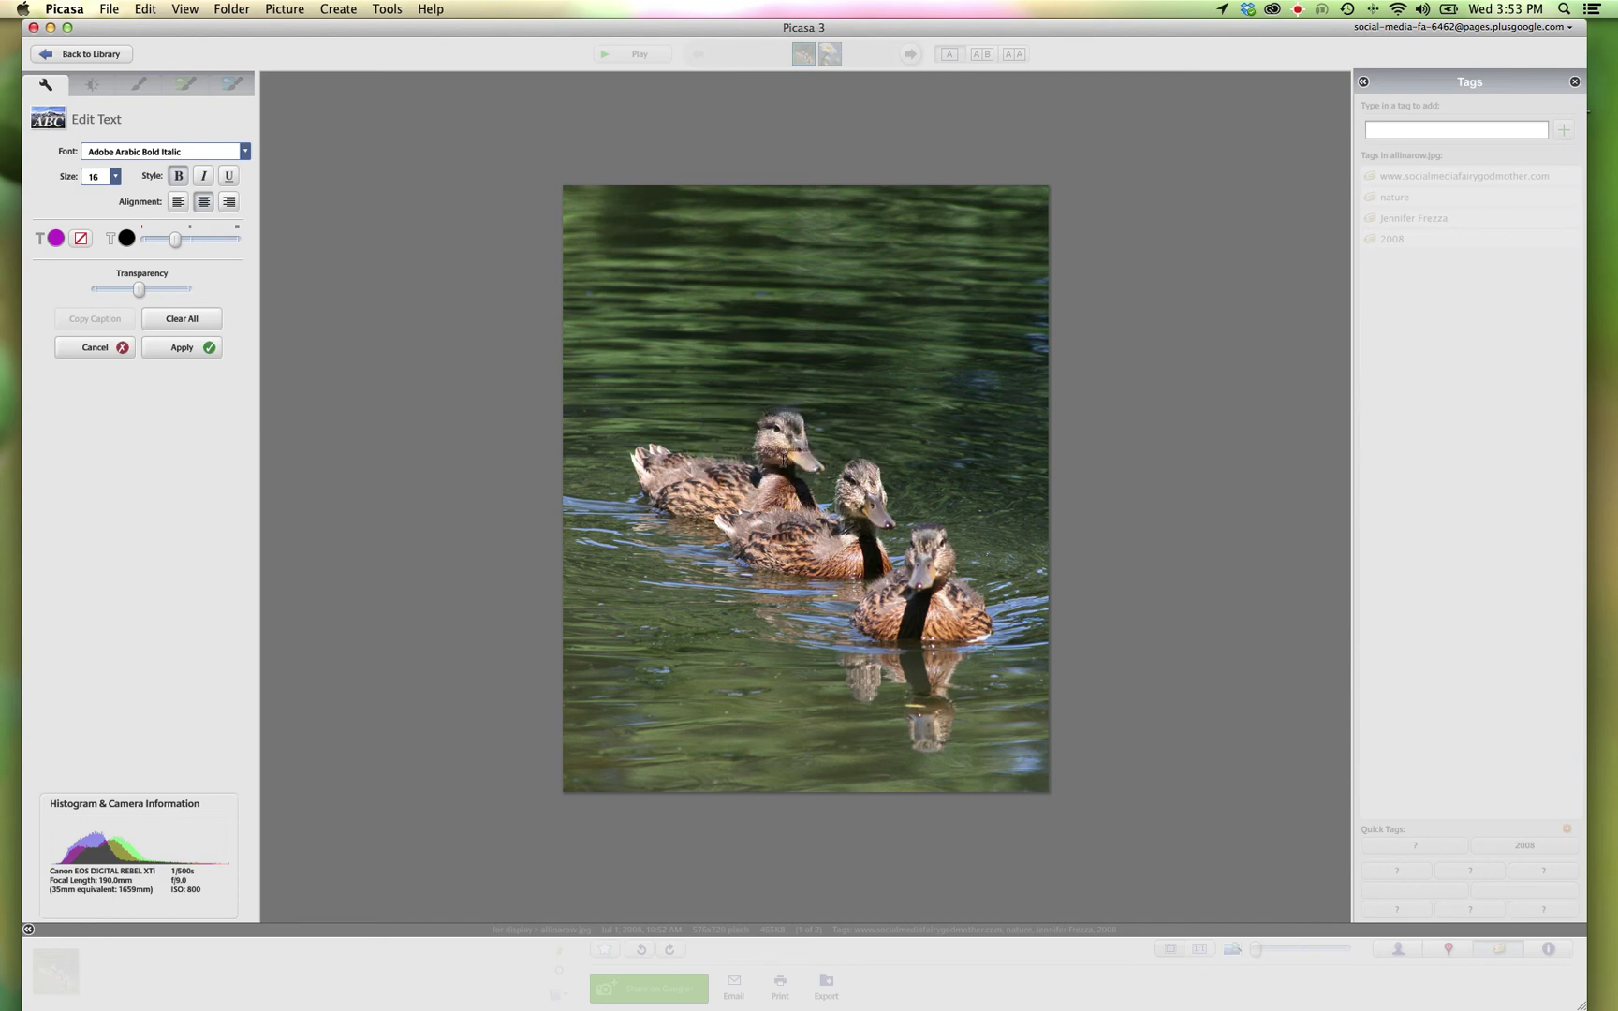
{"action": "left_click", "coordinate": [787, 455]}
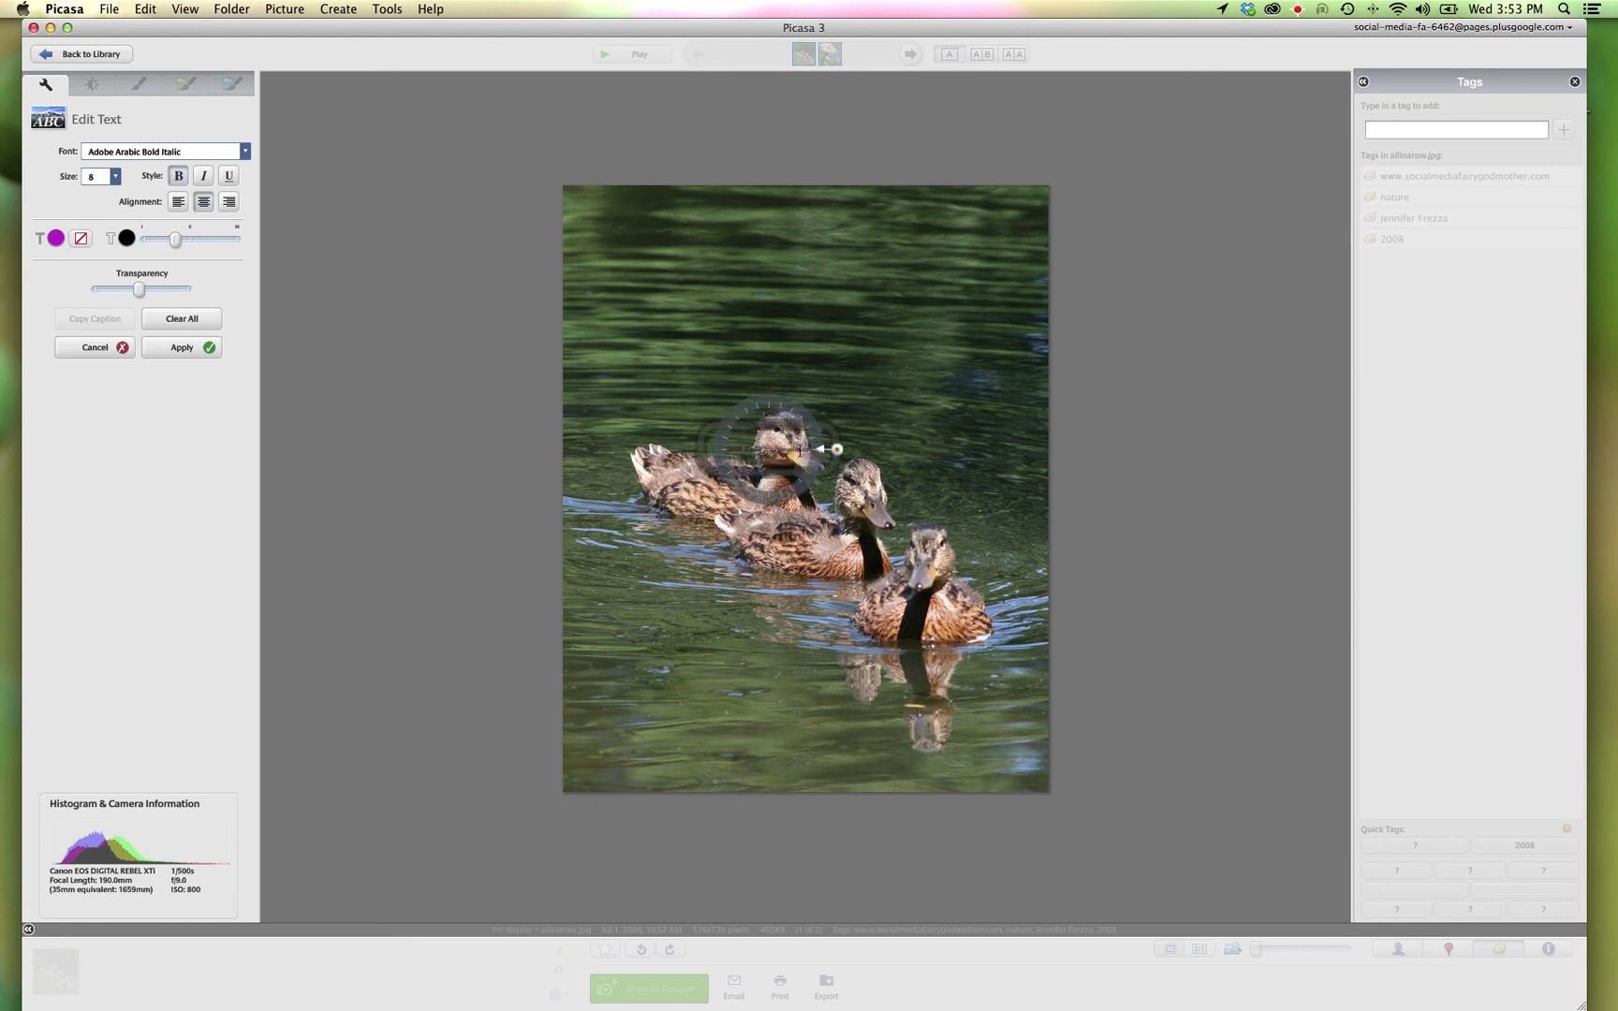
{"action": "left_click_drag", "start_coordinate": [835, 448], "coordinate": [900, 449]}
{"action": "mouse_move", "coordinate": [828, 449]}
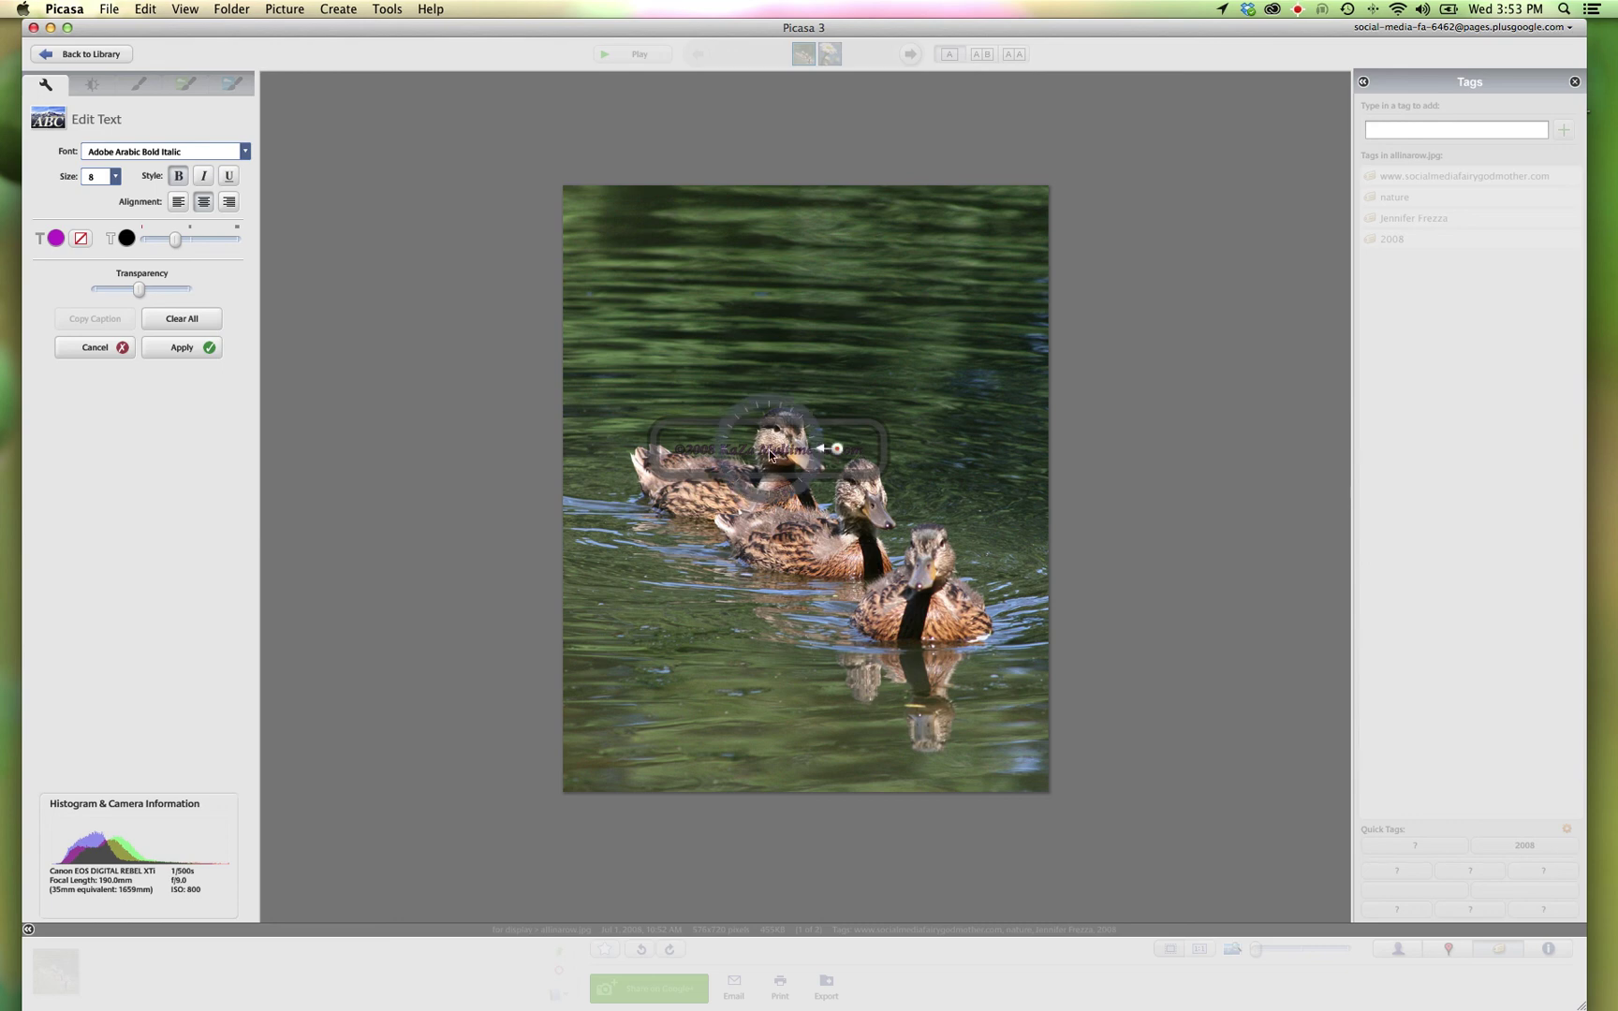
{"action": "left_click_drag", "start_coordinate": [769, 455], "coordinate": [780, 592]}
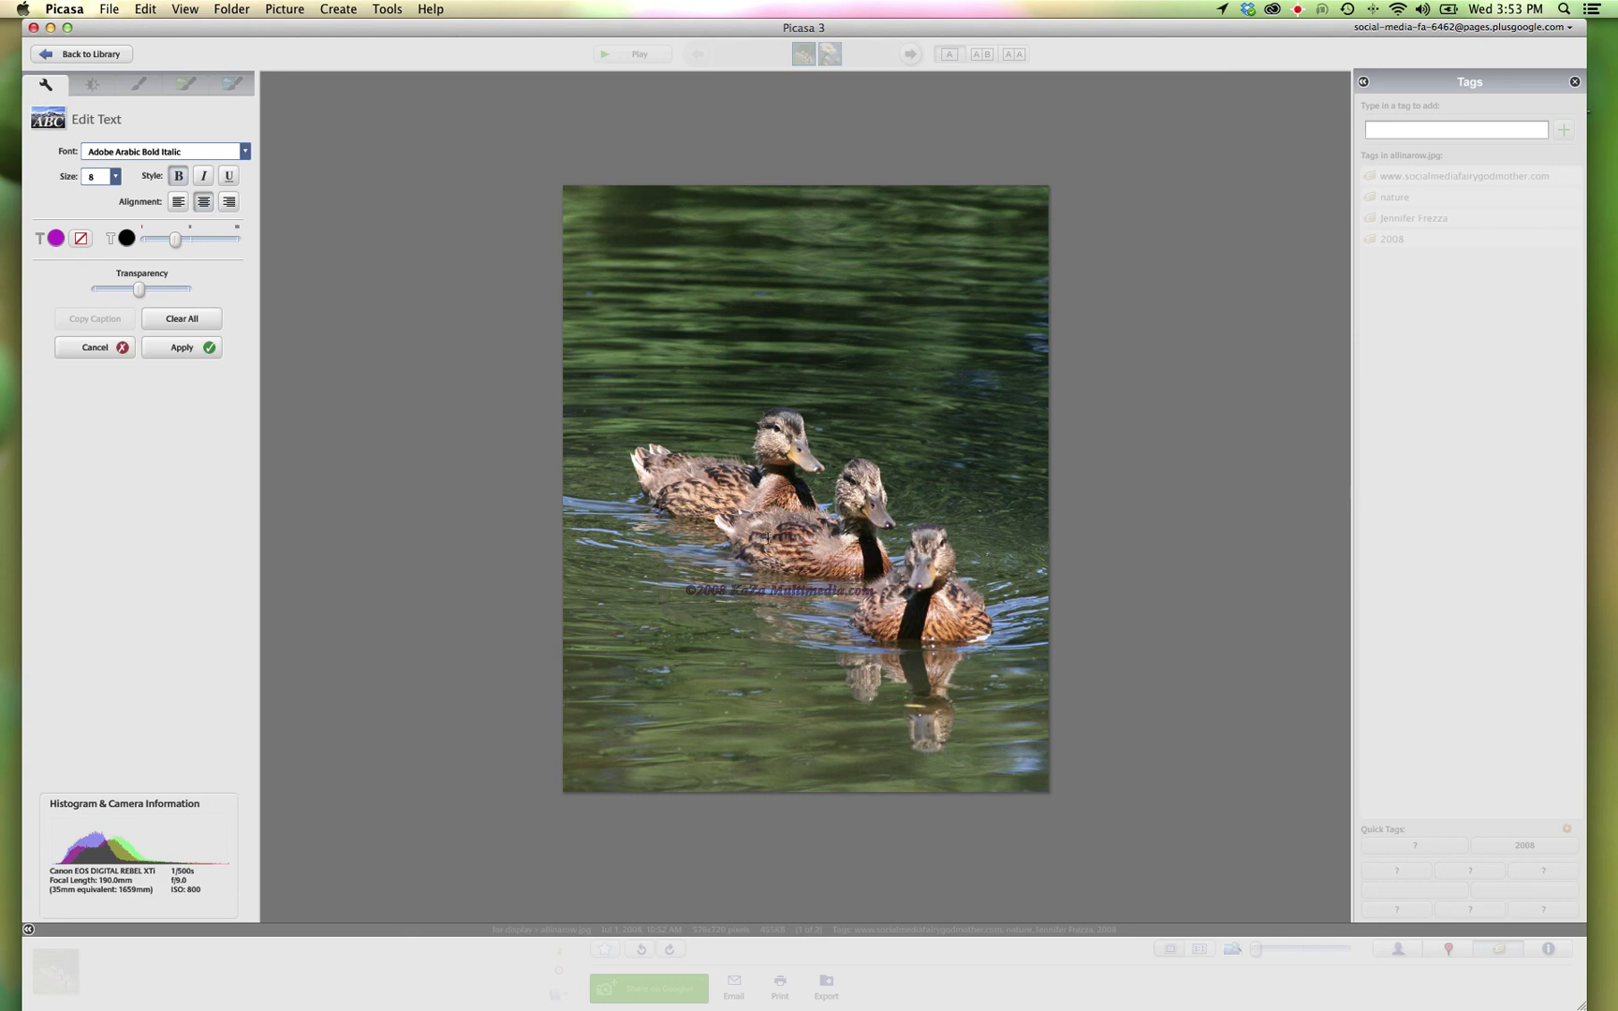
{"action": "left_click", "coordinate": [174, 350]}
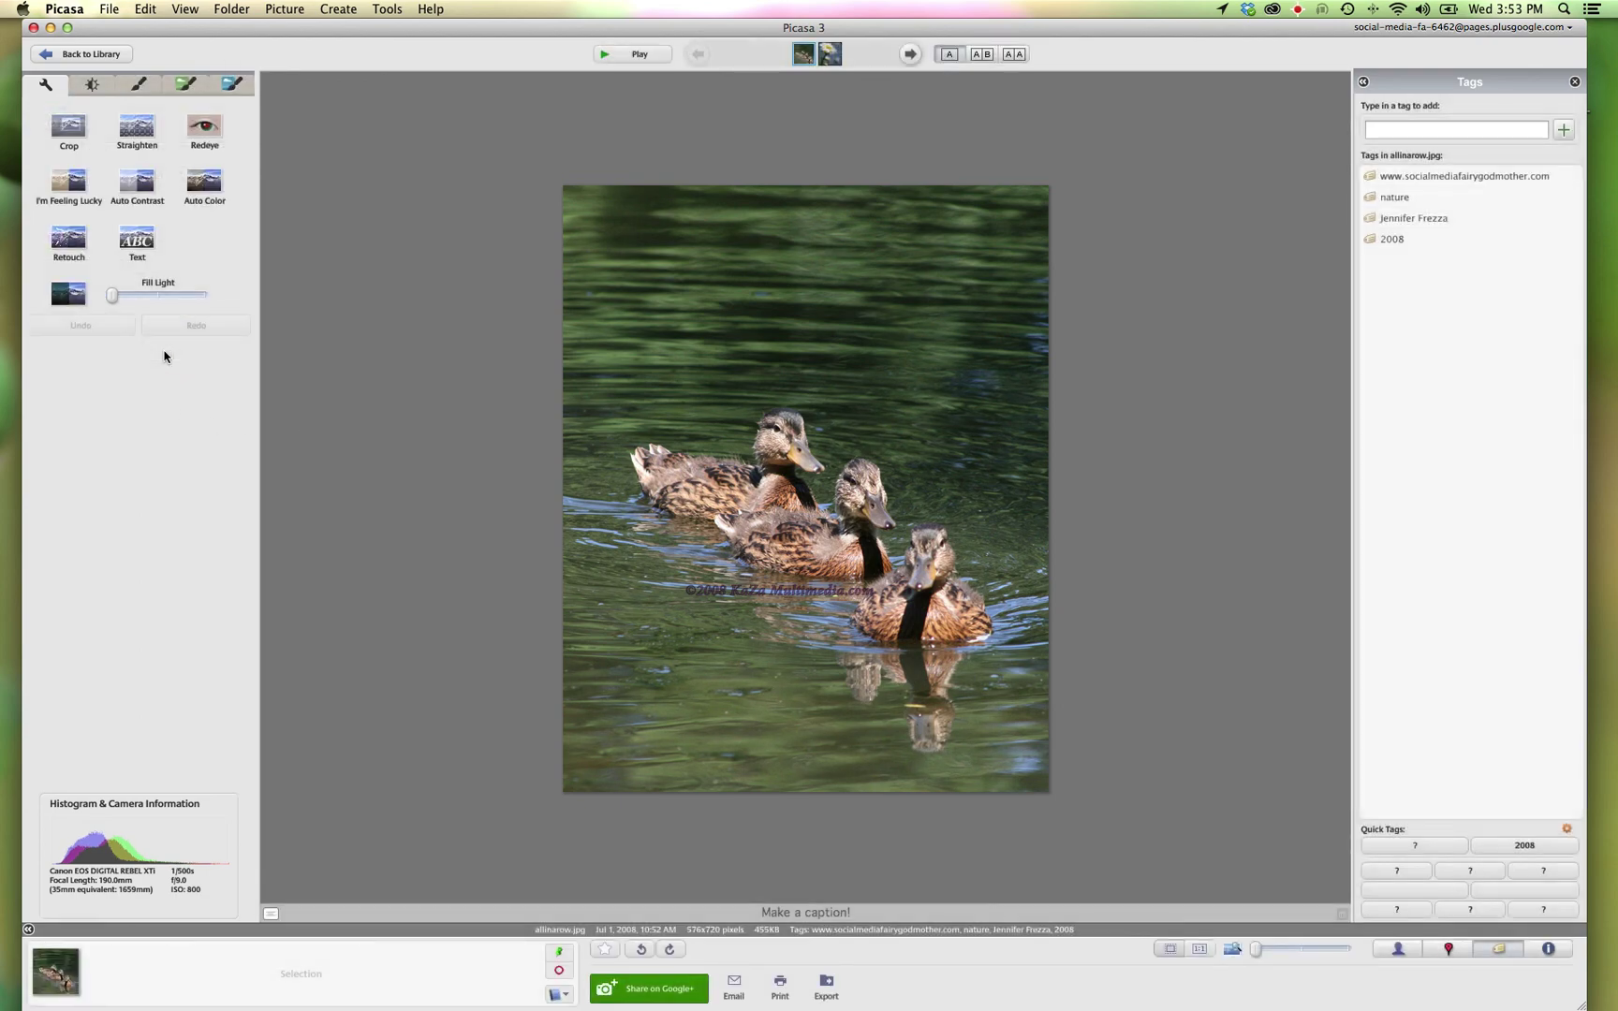
- Go back to the library, view the daisy photo, then reopen the ducks photo to check the ©2008 watermark
{"action": "left_click", "coordinate": [74, 53]}
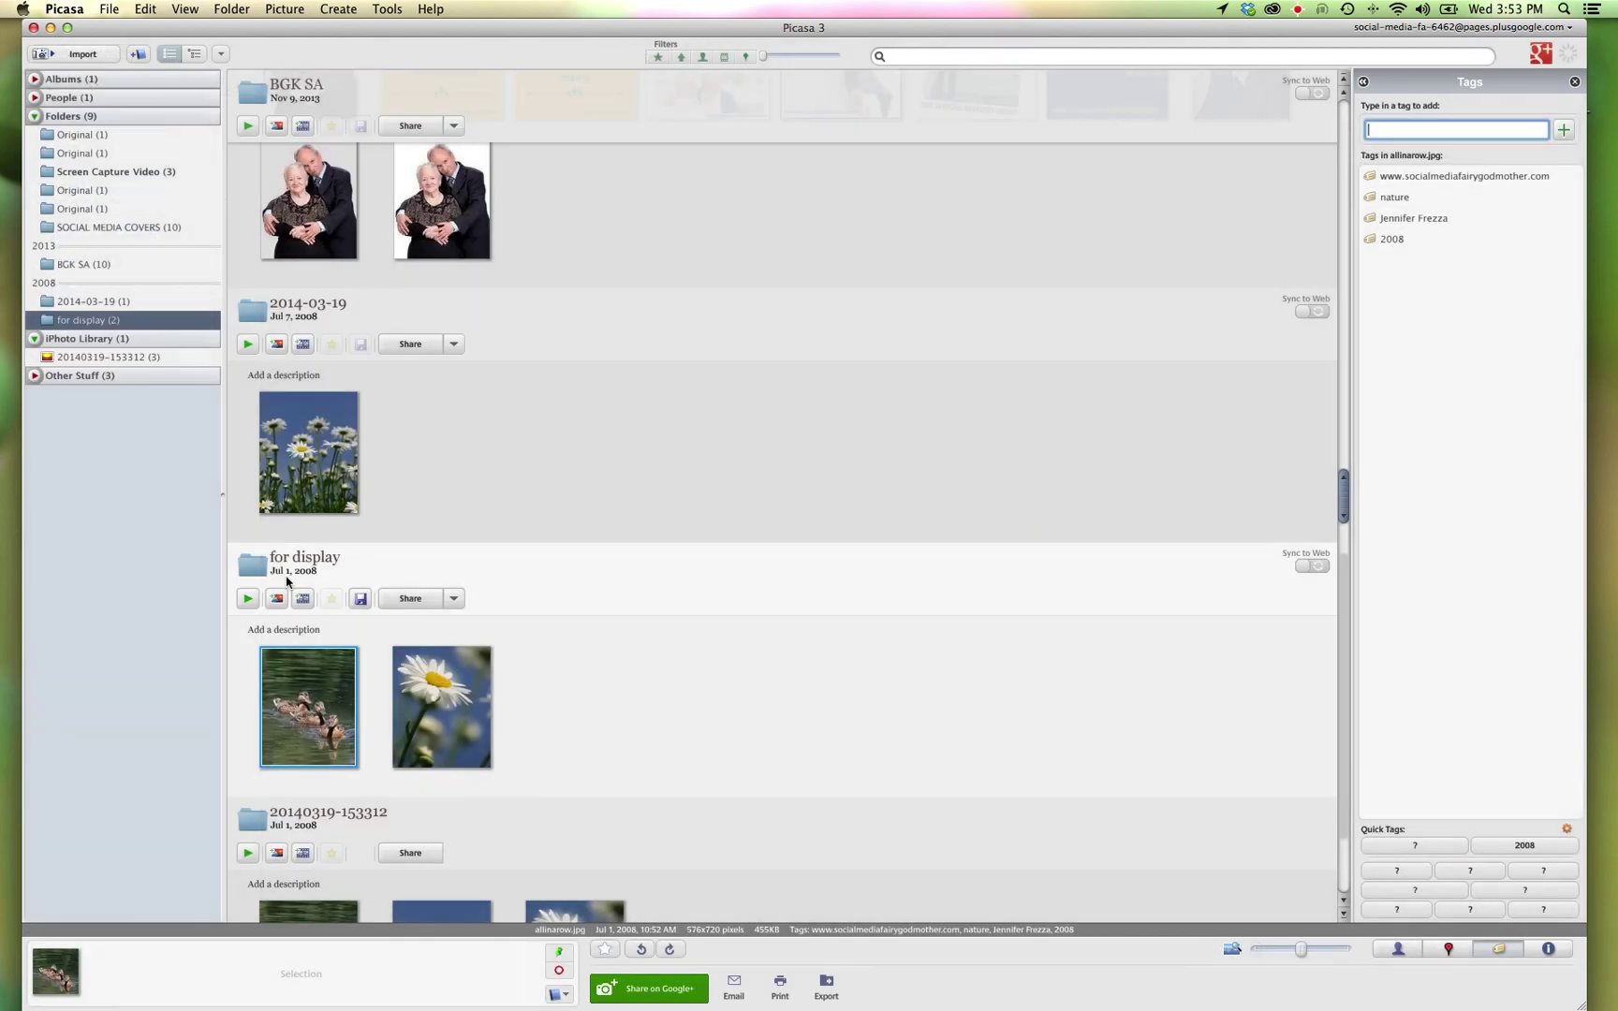
{"action": "double_click", "coordinate": [408, 686]}
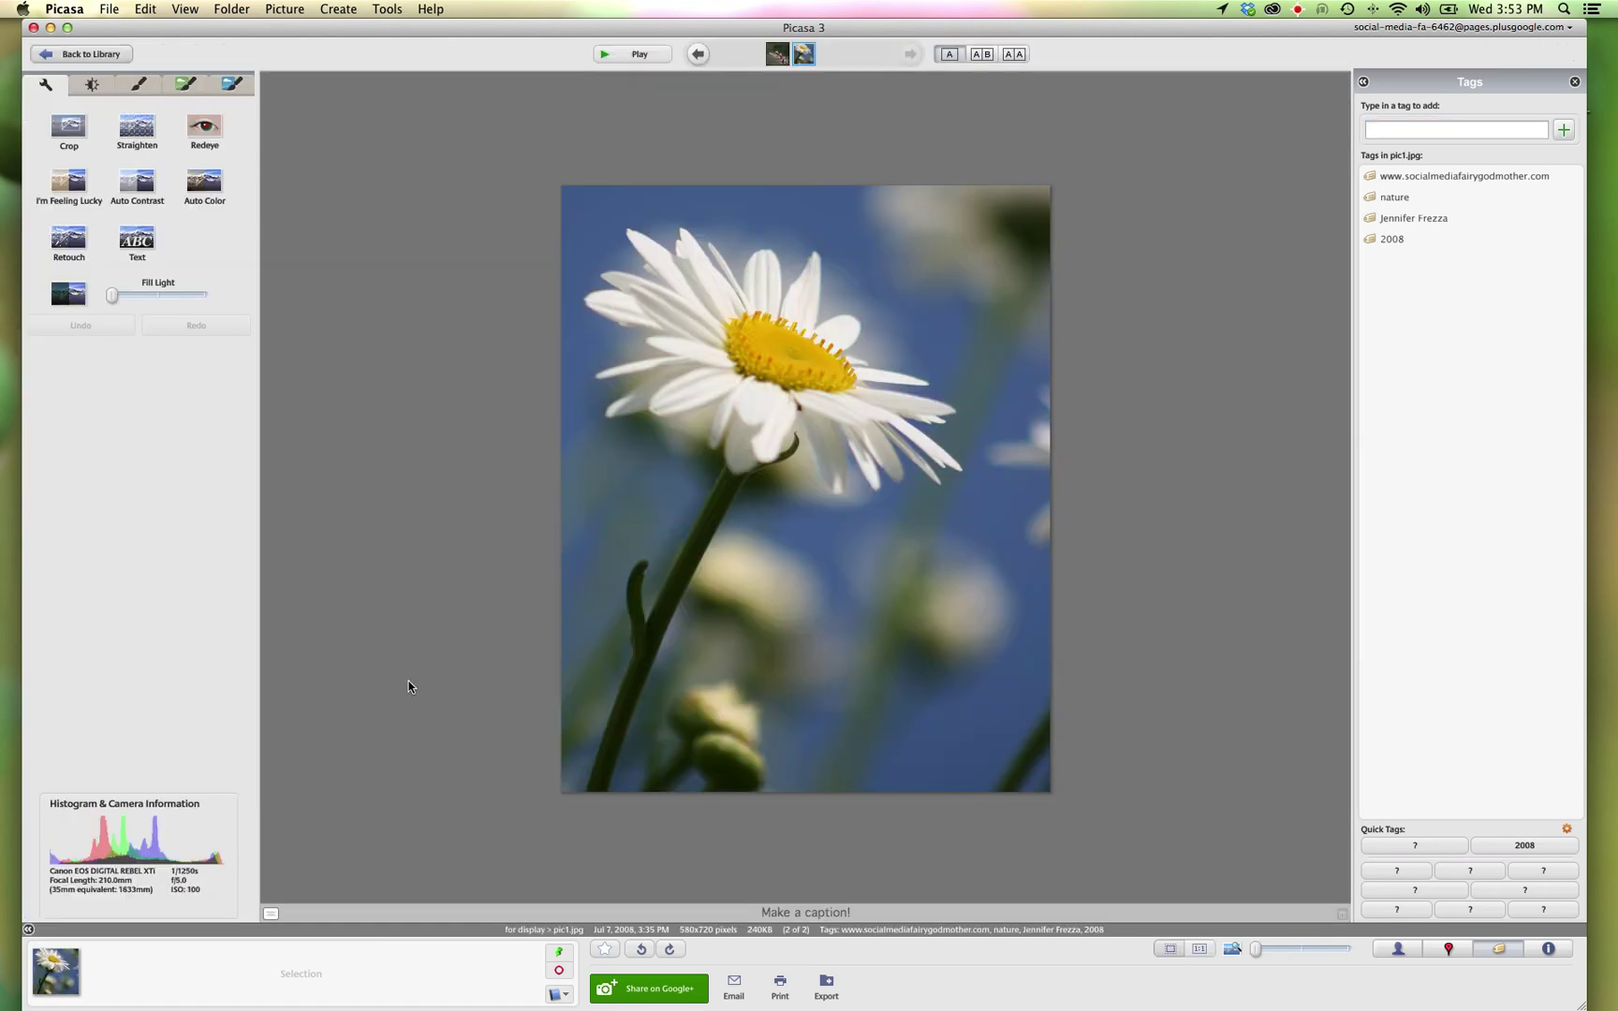
{"action": "left_click", "coordinate": [58, 53]}
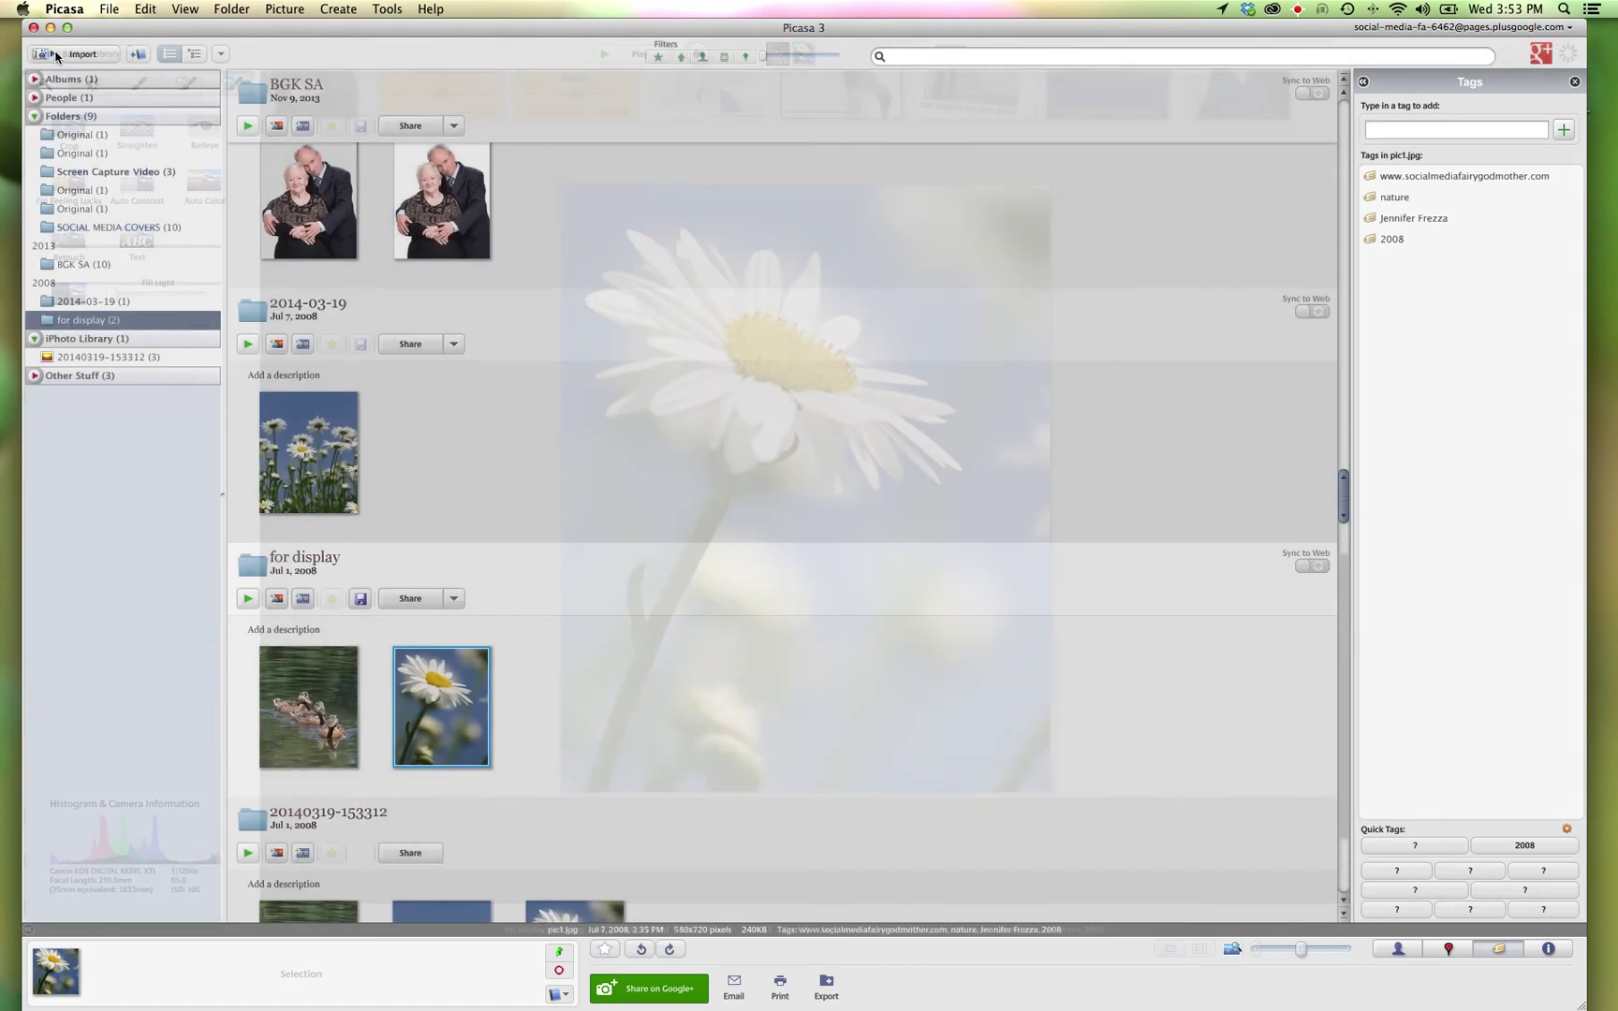
{"action": "double_click", "coordinate": [309, 721]}
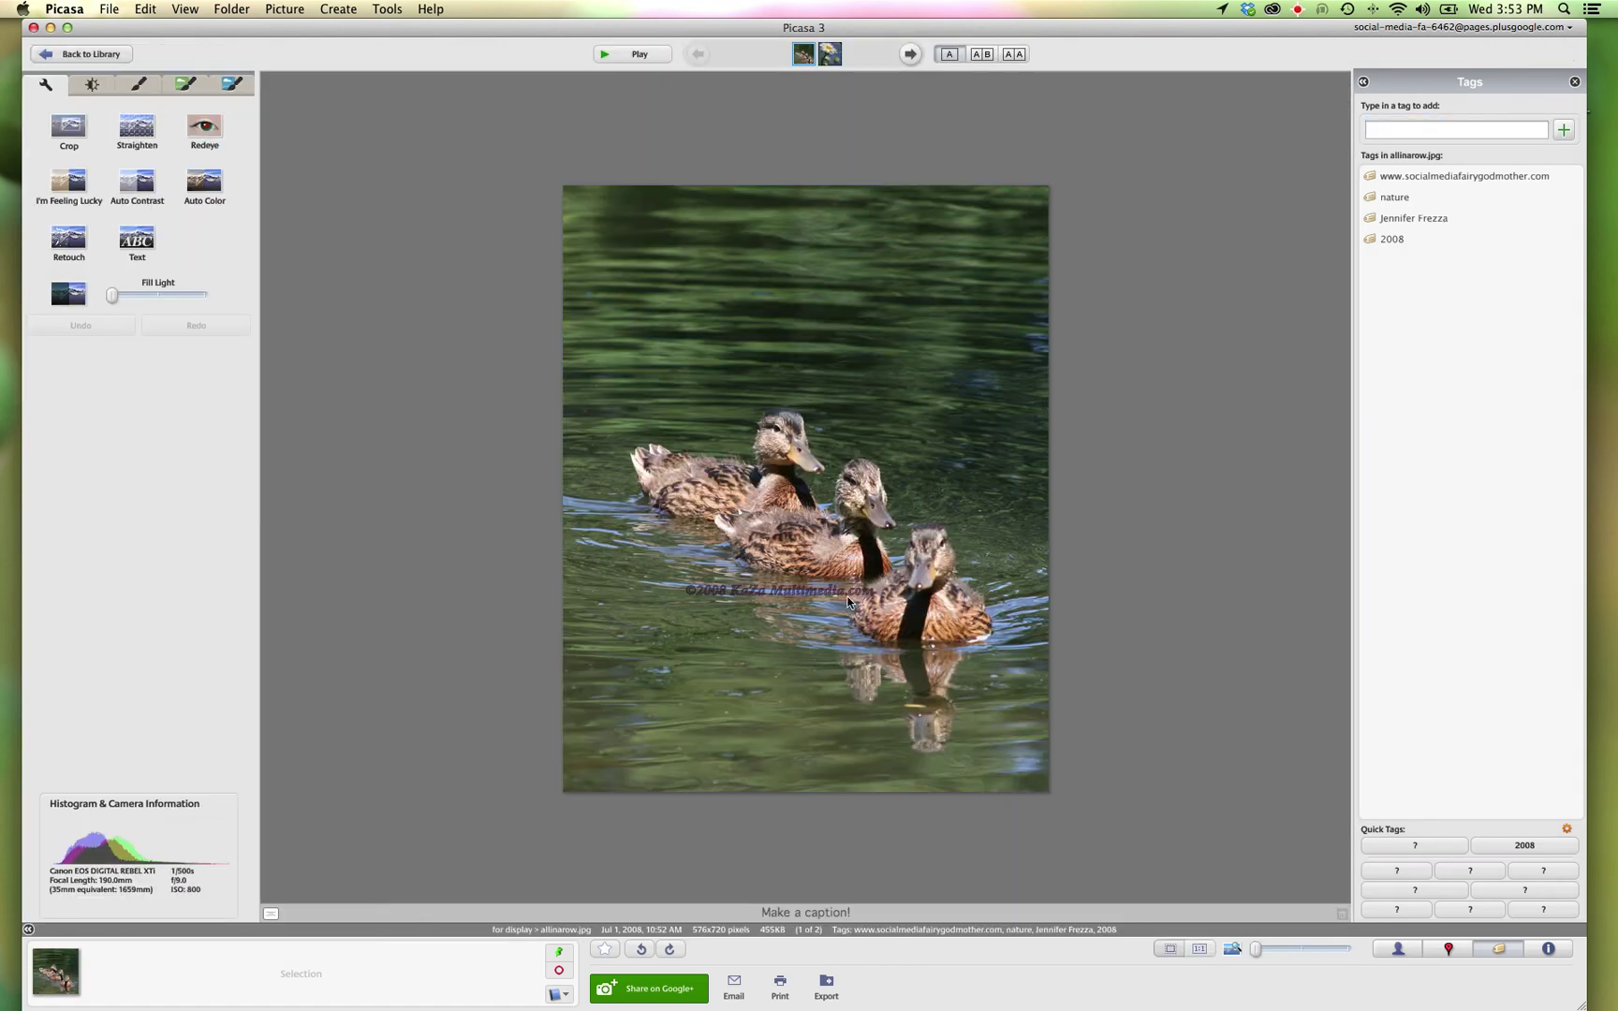